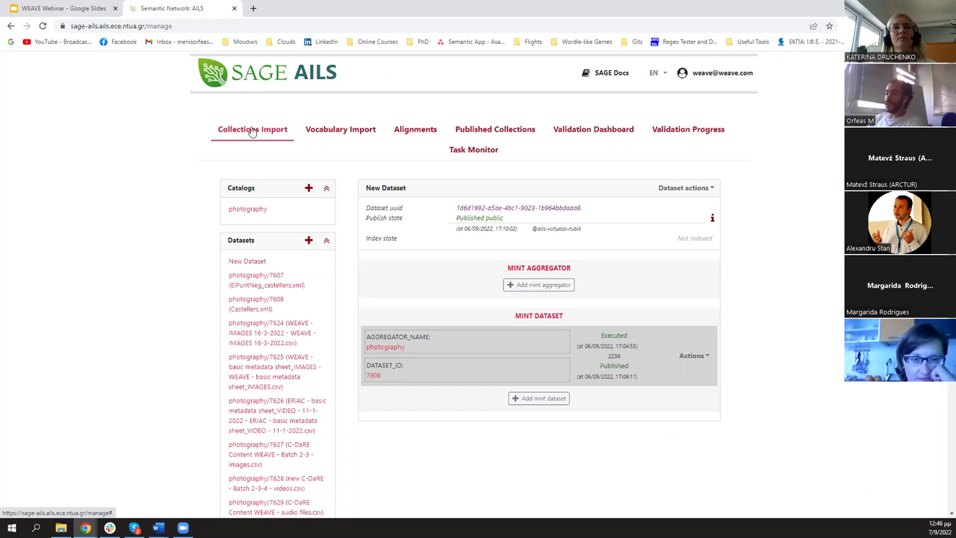
click(492, 132)
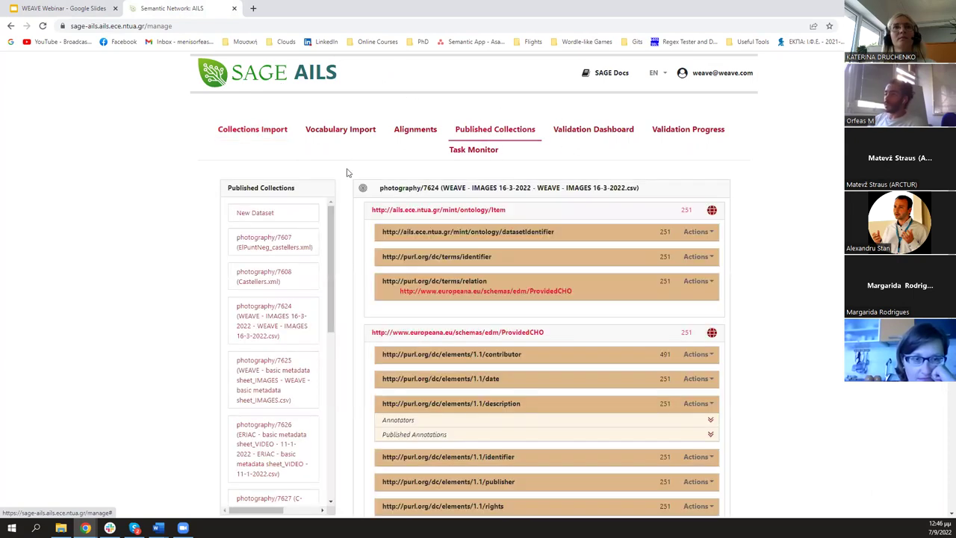
scroll(292, 280, down, 3)
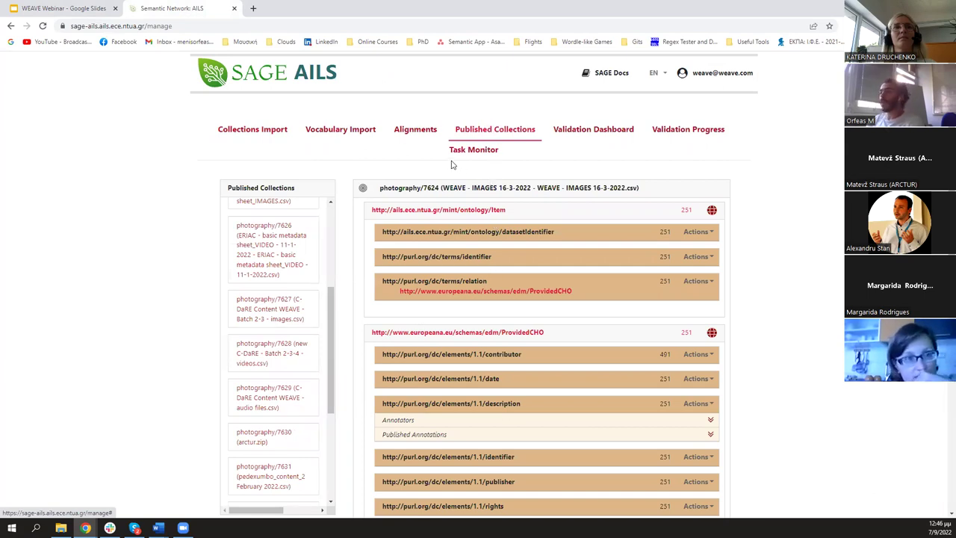
click(340, 130)
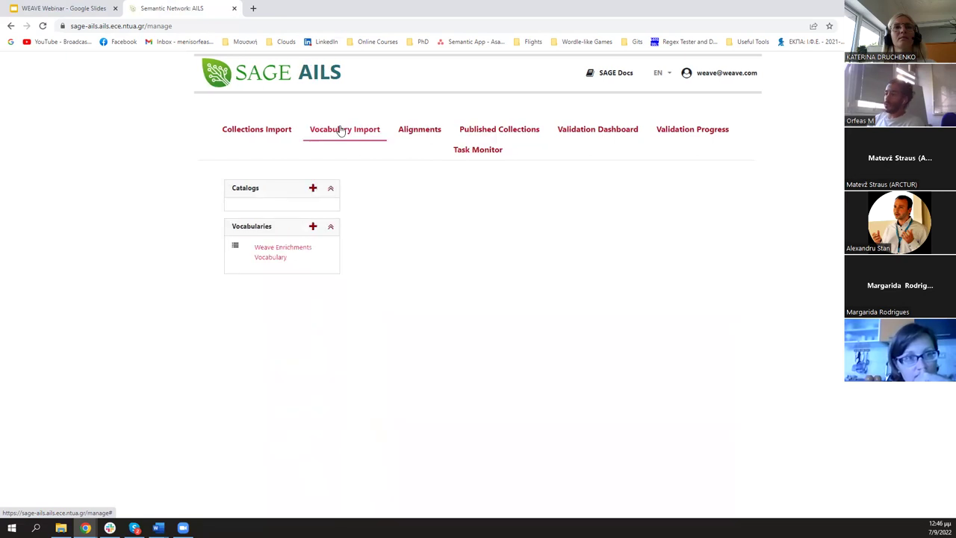
click(274, 255)
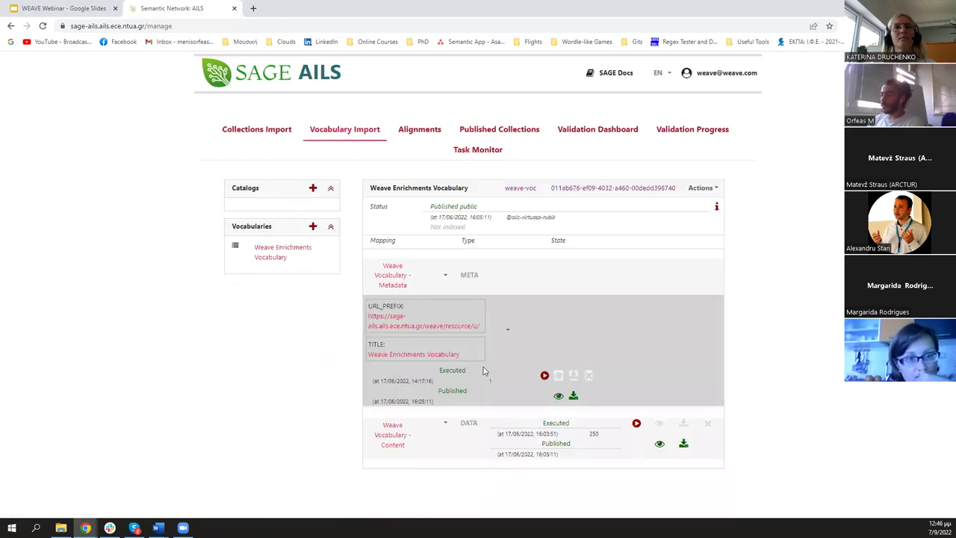
click(604, 133)
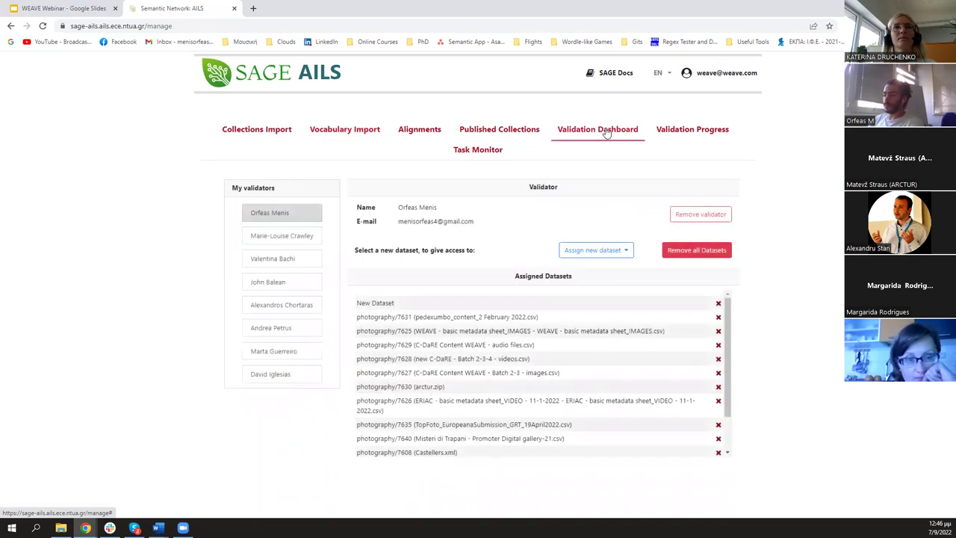
click(263, 131)
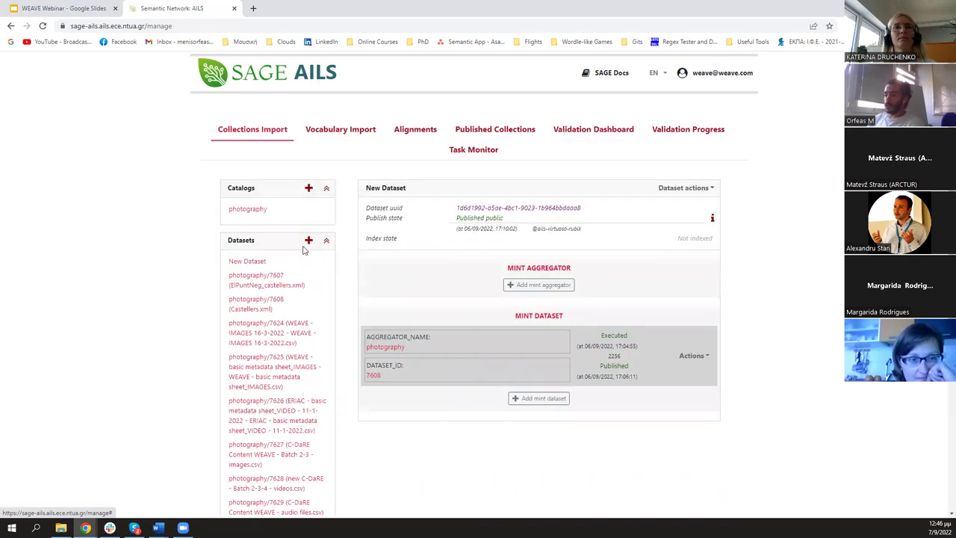
Step: Create the public dataset 'New Dataset WEAVE' with the mint template, pasting its name as TITLE
click(308, 240)
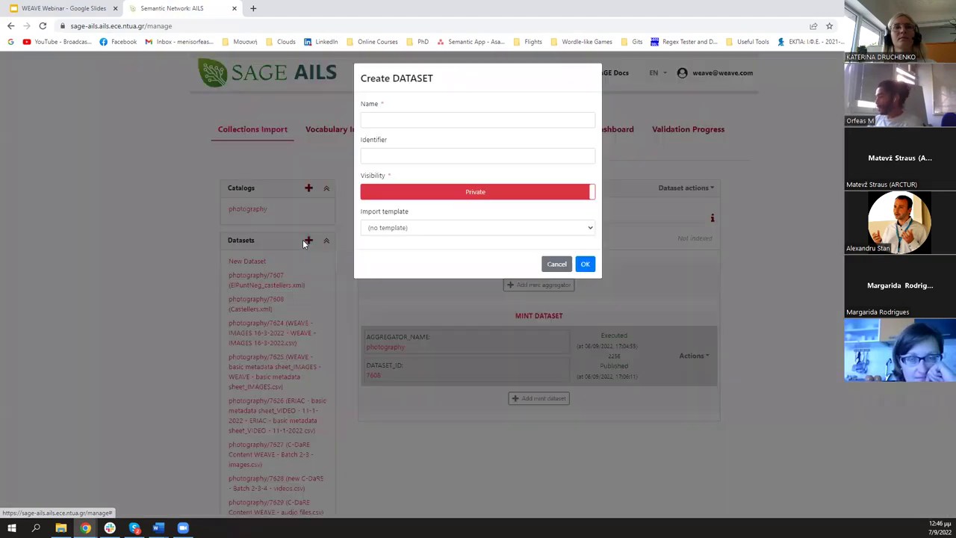
click(362, 117)
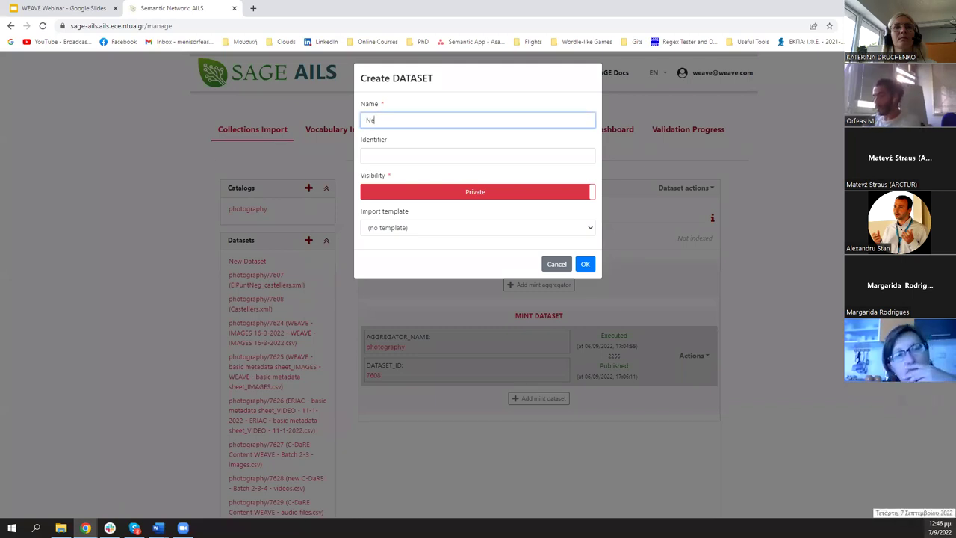
text(New Dataset WEAVE)
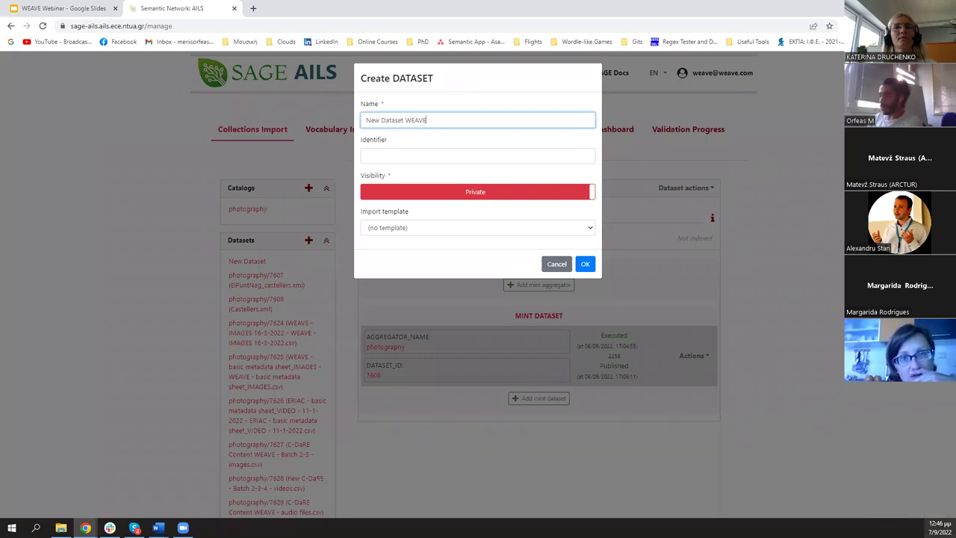
drag(427, 121, 365, 120)
key(ctrl+c)
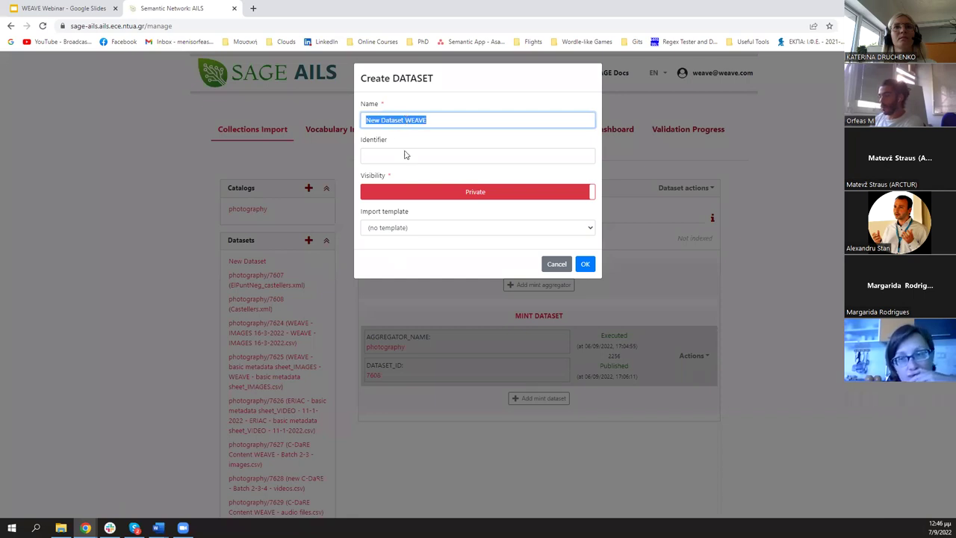
click(424, 227)
click(390, 249)
click(446, 194)
click(370, 263)
key(ctrl+v)
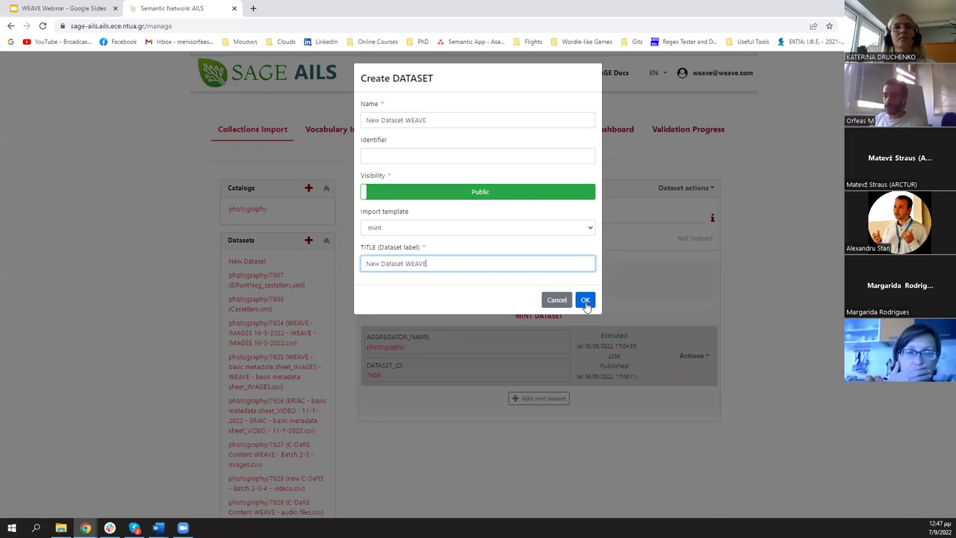
click(585, 300)
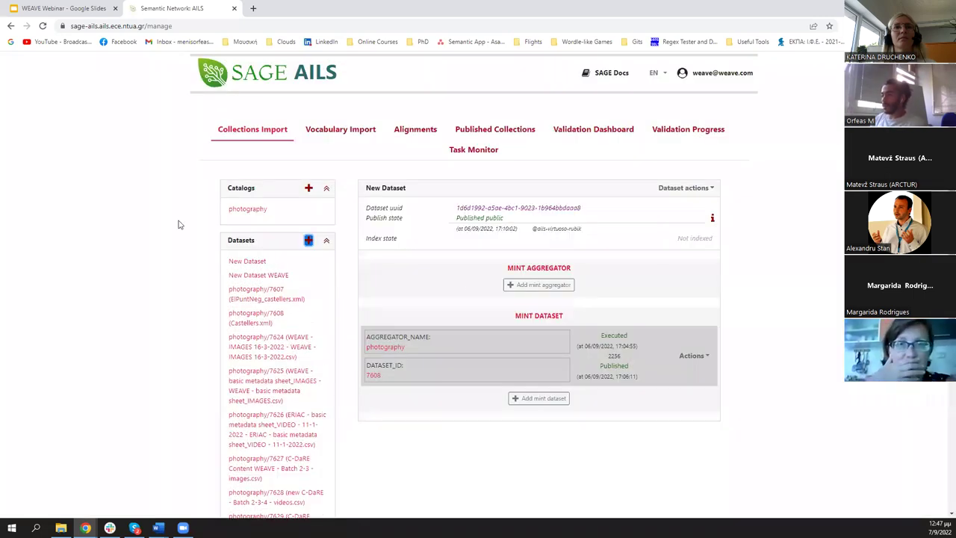
Step: Add a mint source (aggregator photography, dataset ID 7608) to New Dataset WEAVE and run its import
click(271, 276)
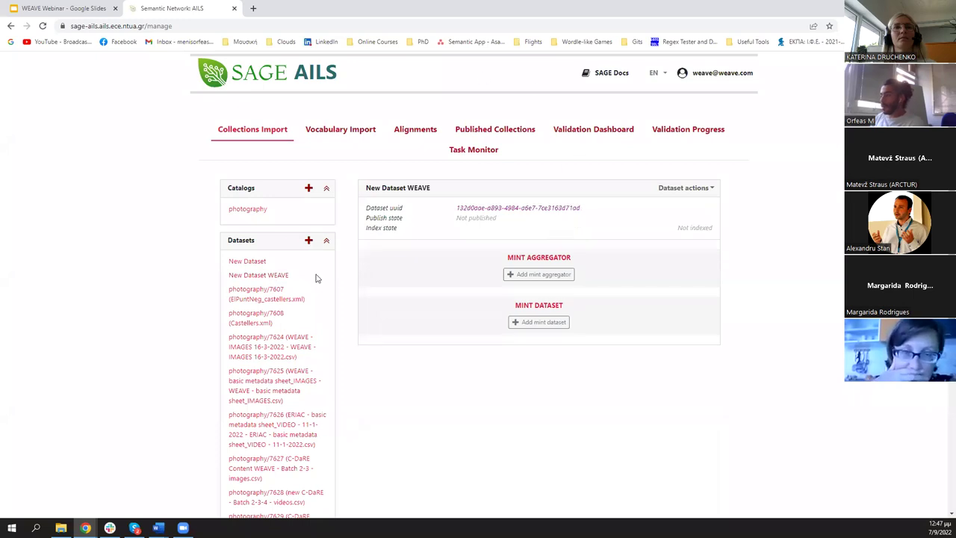
click(543, 322)
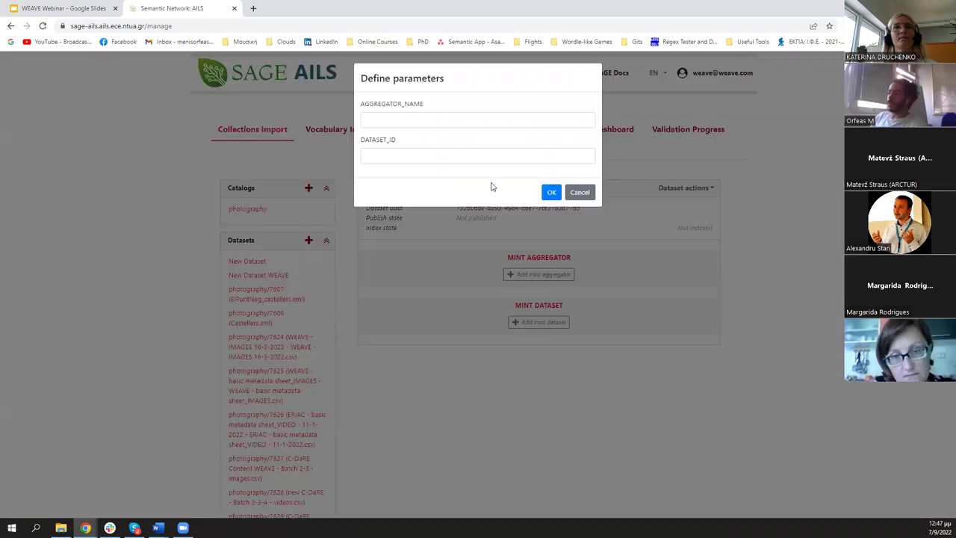
click(426, 123)
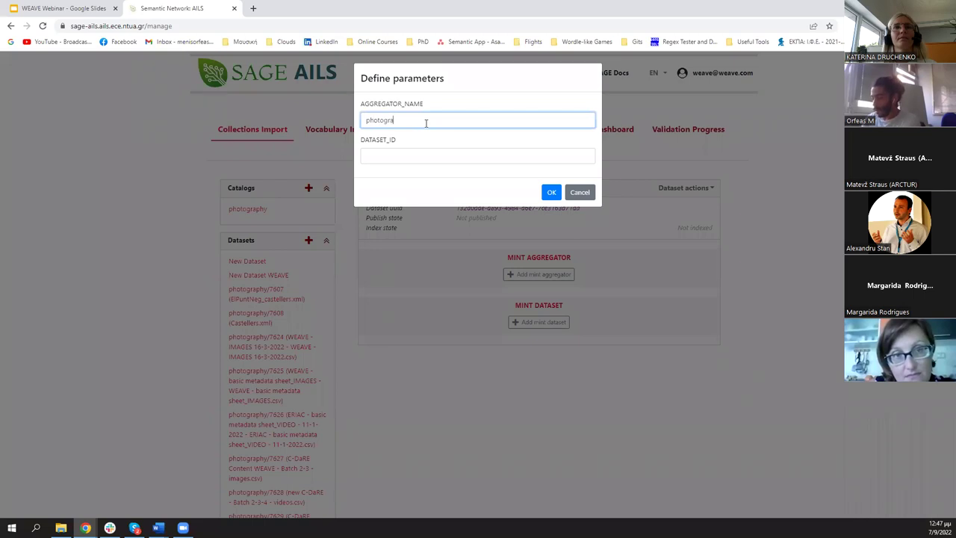
text(photography)
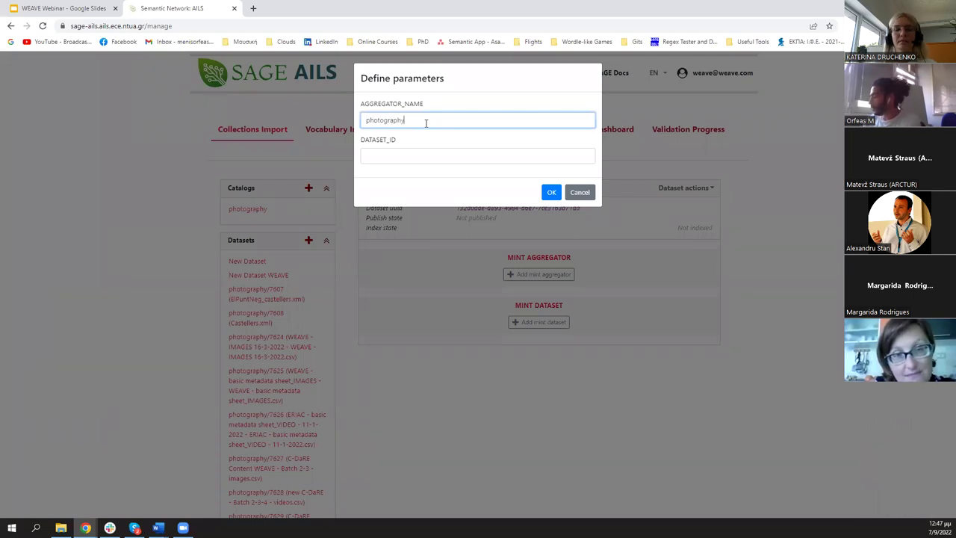
click(411, 152)
text(7608)
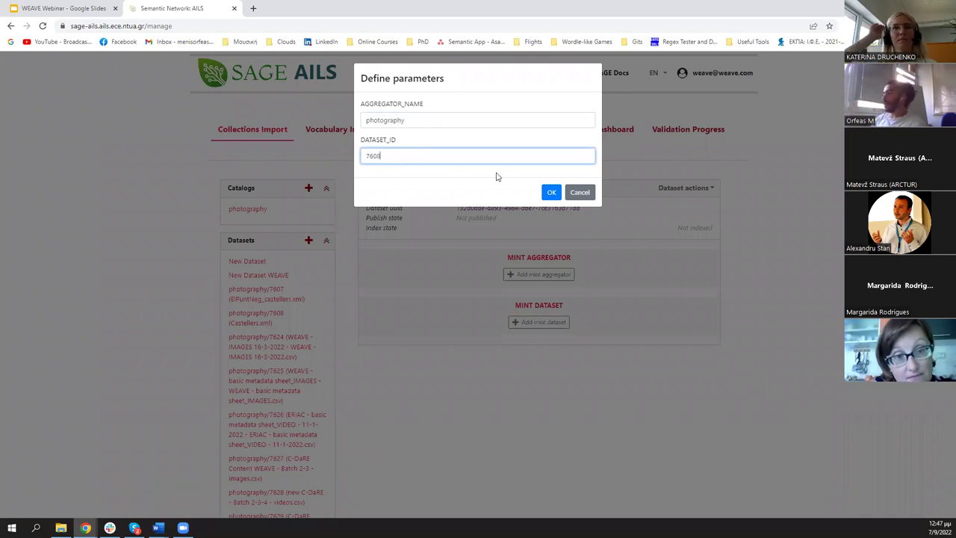
click(549, 193)
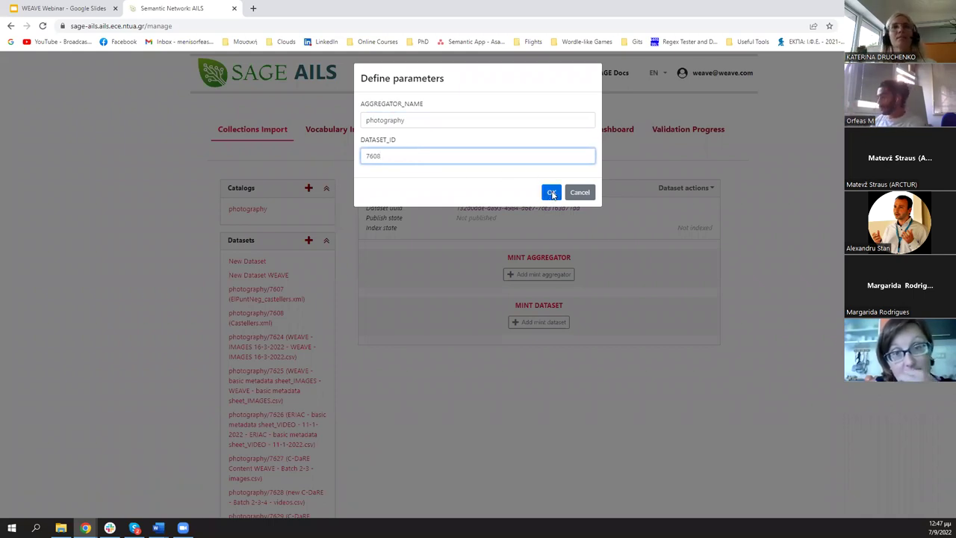
click(691, 347)
click(714, 380)
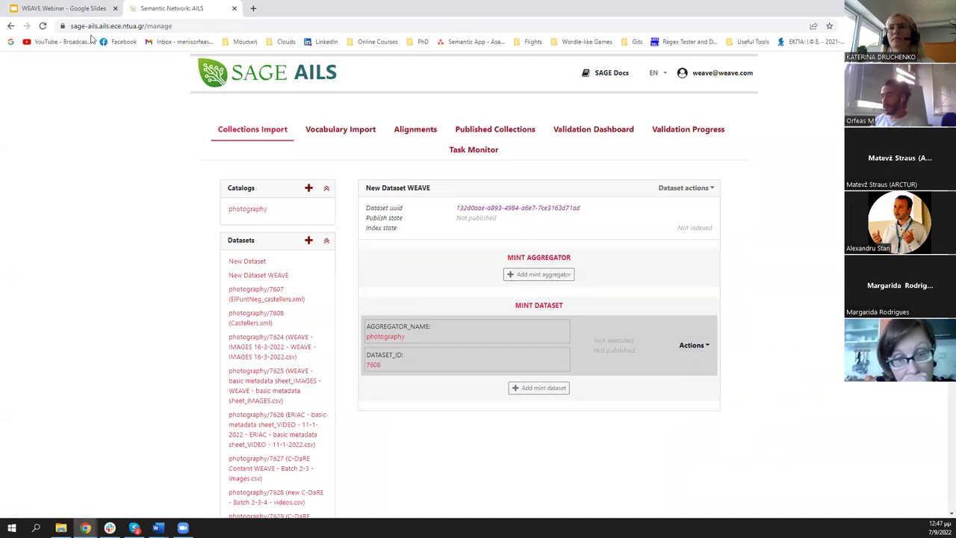
Step: Reload, reopen New Dataset WEAVE to check its executed import and menus, then view Published Collections
click(43, 26)
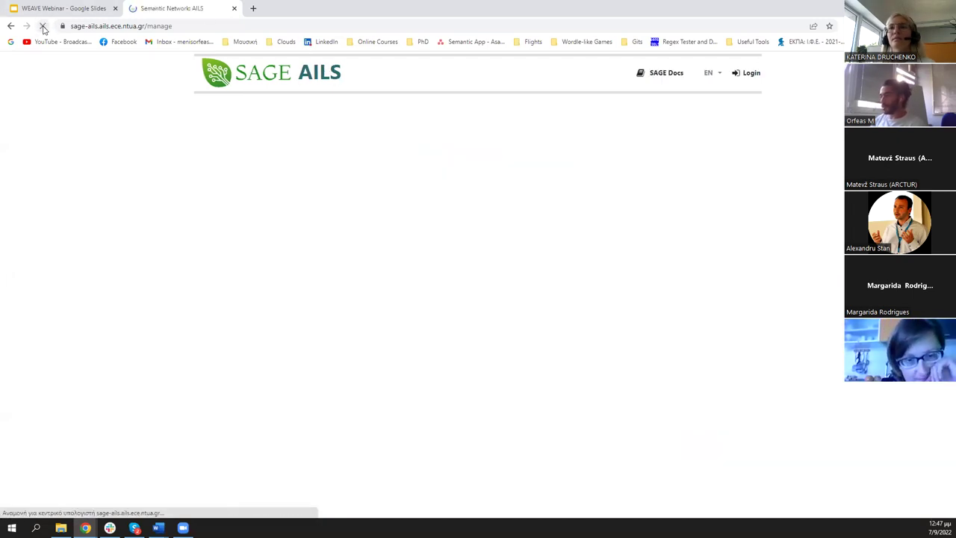
click(263, 277)
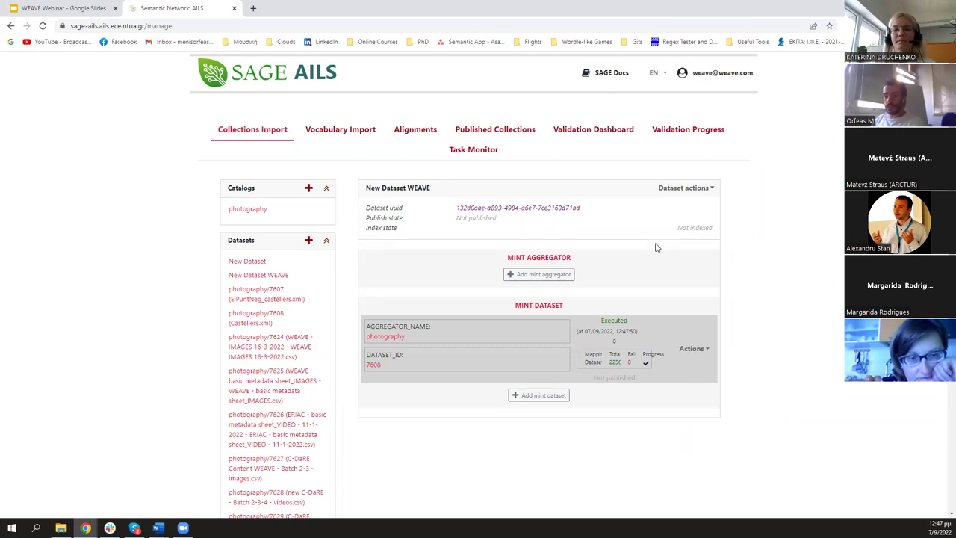
click(693, 188)
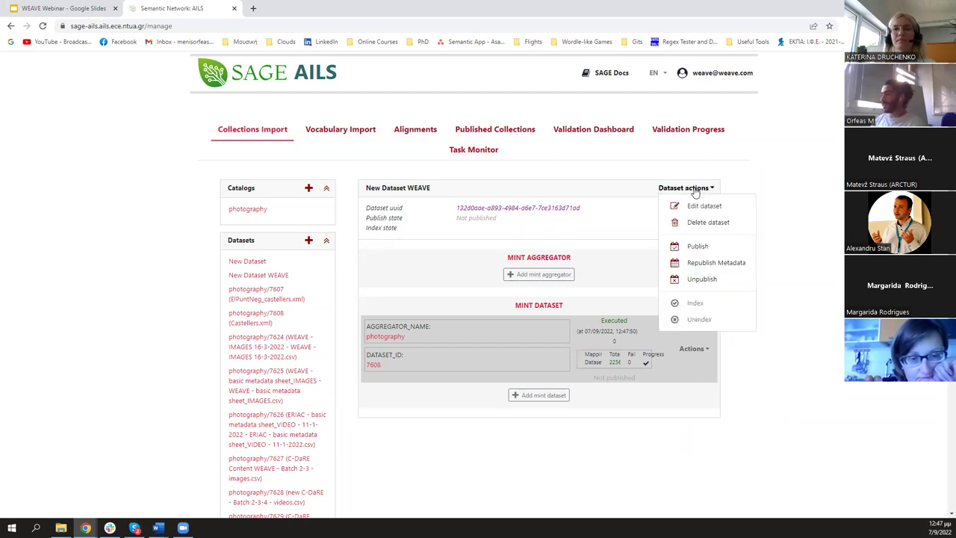
click(764, 381)
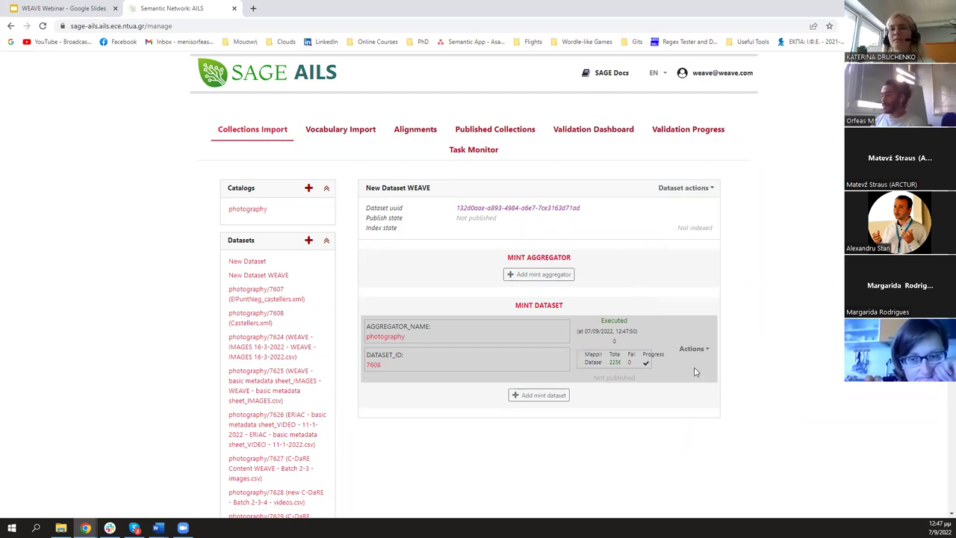
click(693, 349)
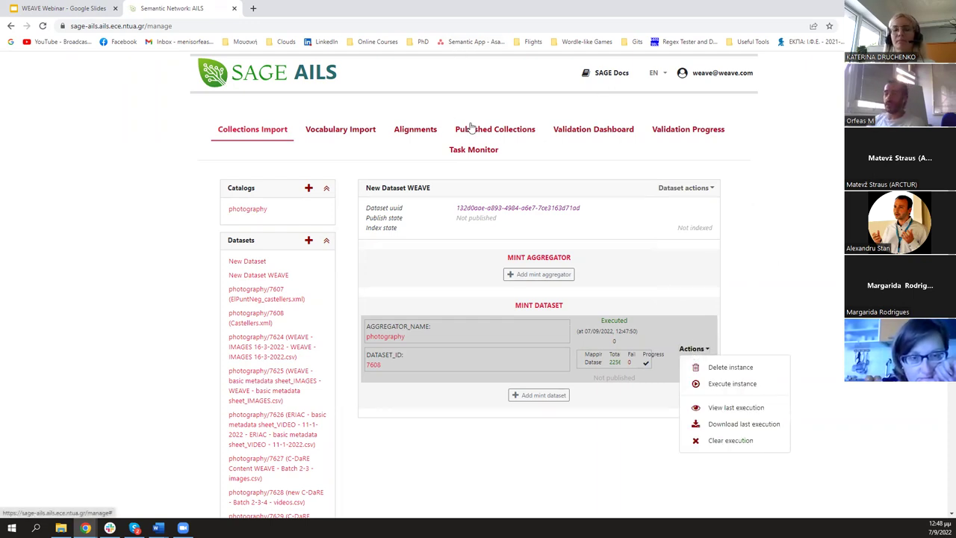
click(681, 186)
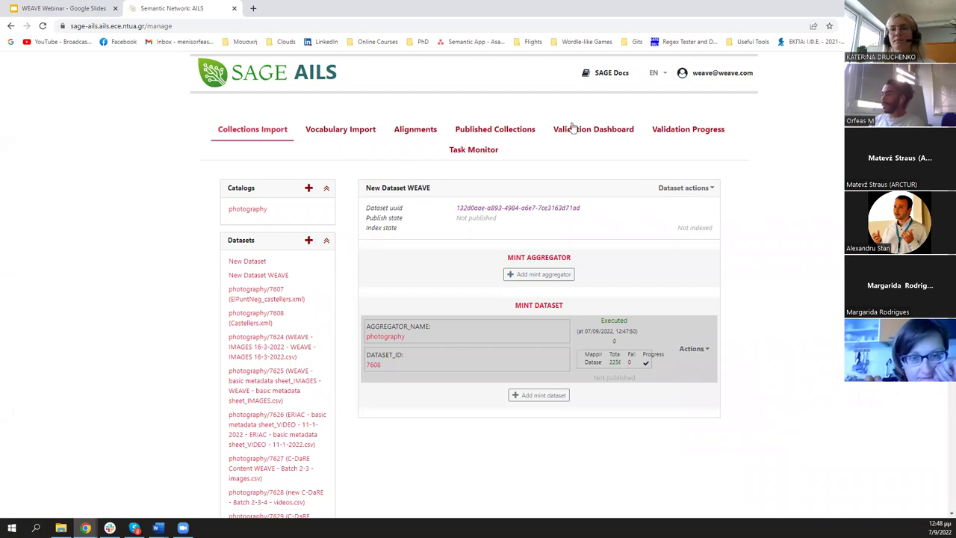
click(505, 128)
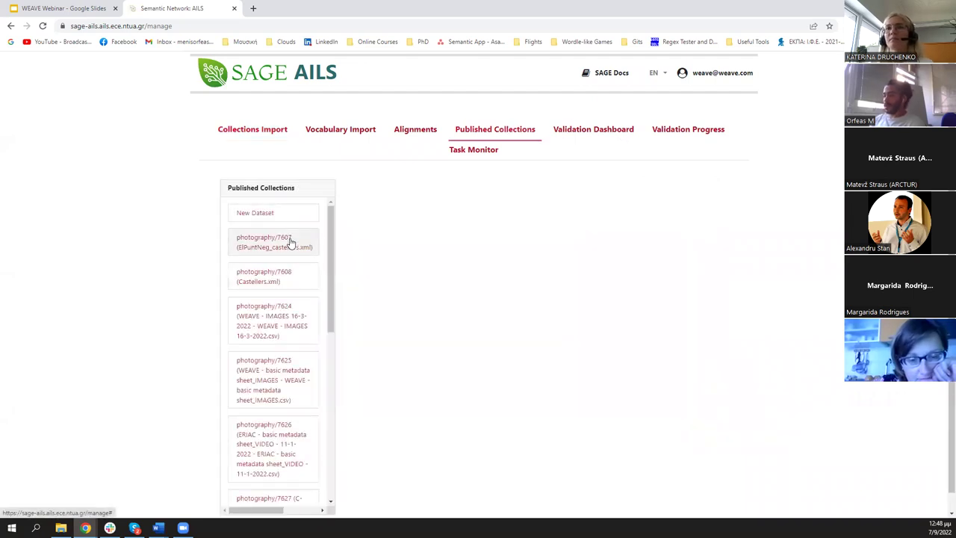
click(289, 277)
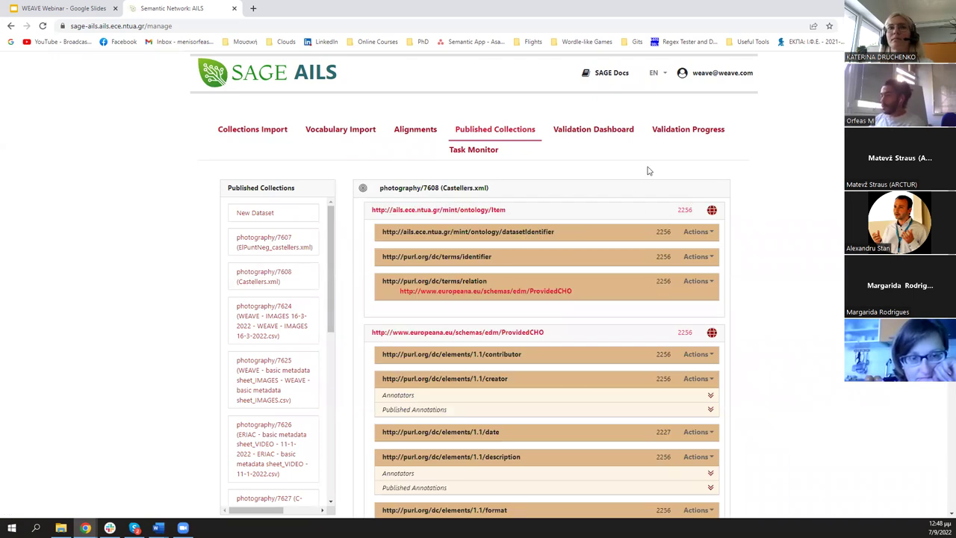
click(712, 210)
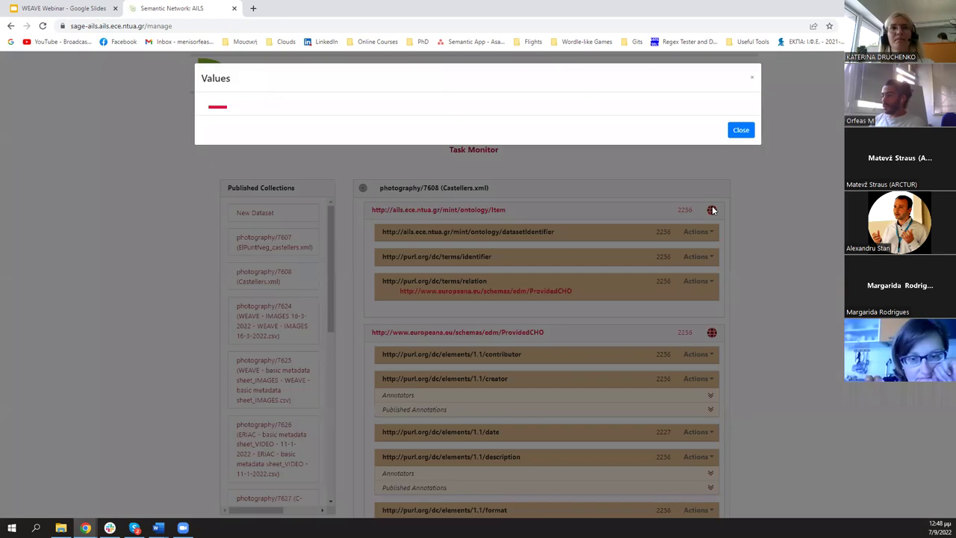
middle_click(267, 167)
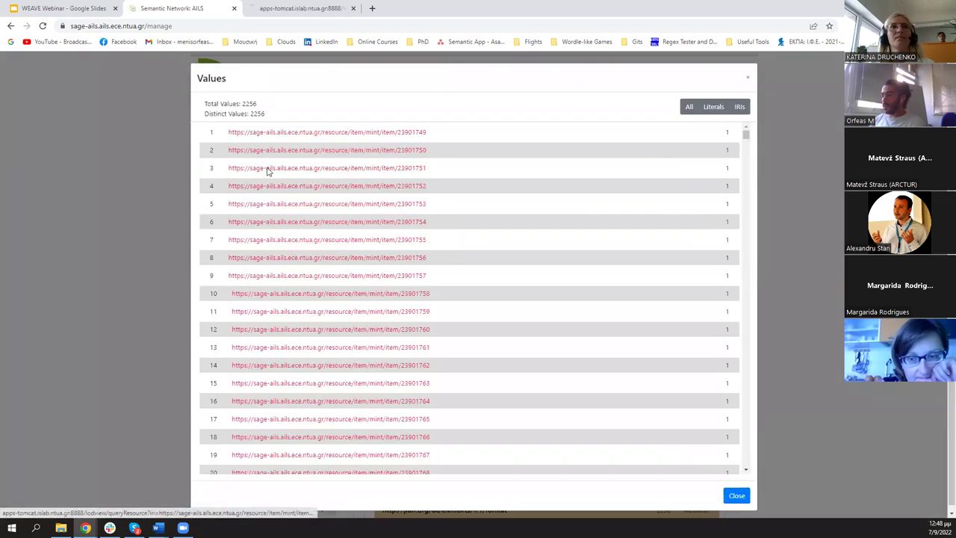
click(273, 9)
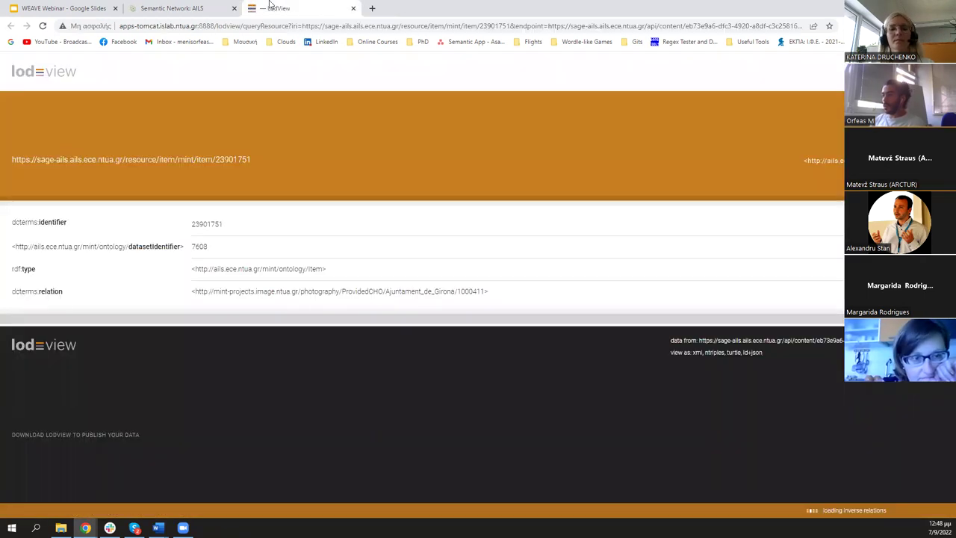
click(182, 10)
scroll(377, 224, down, 12)
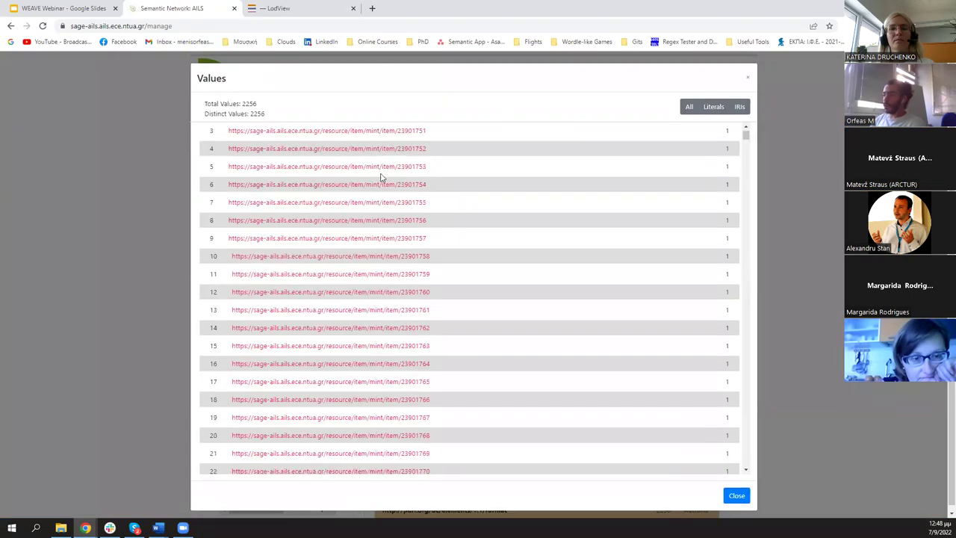
key(ctrl+Tab)
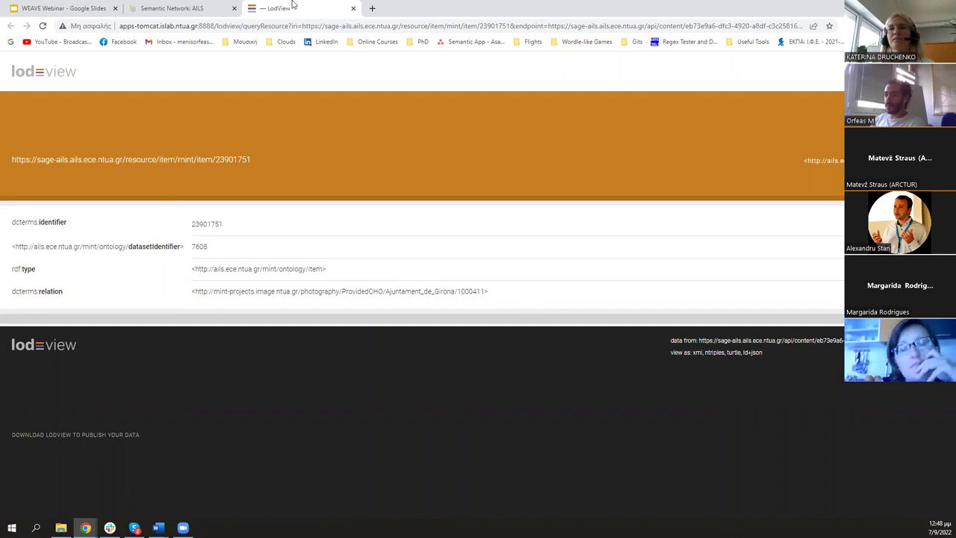
middle_click(293, 3)
key(Escape)
scroll(619, 252, down, 3)
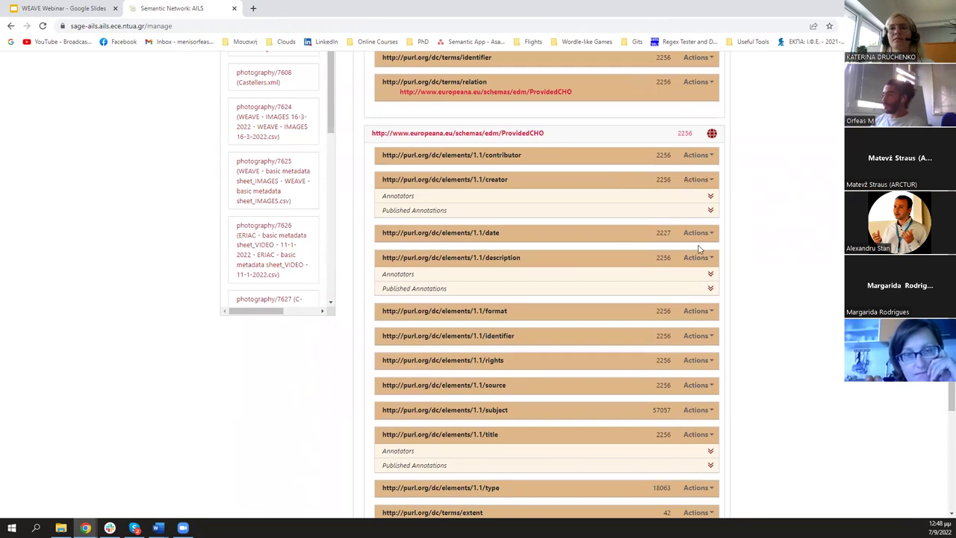
click(696, 257)
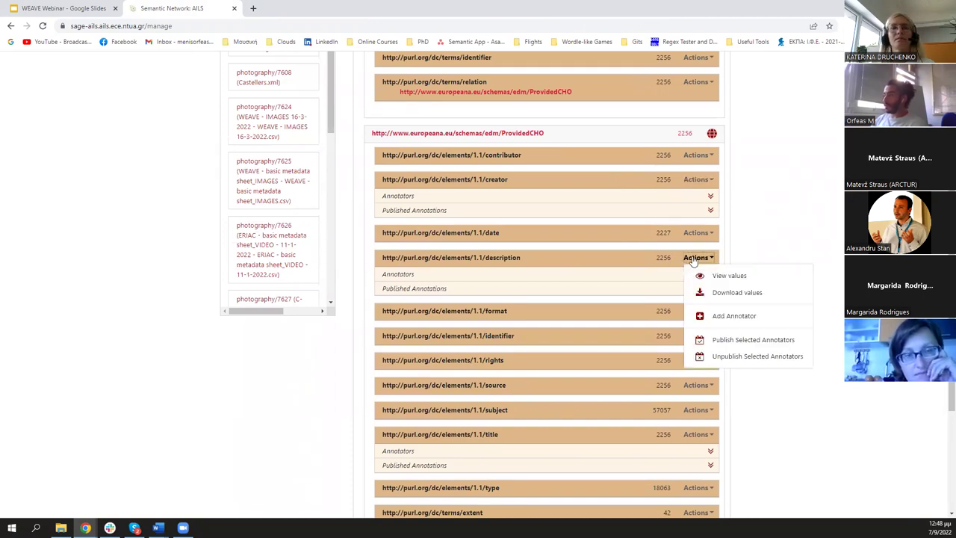
click(620, 267)
scroll(589, 322, up, 3)
scroll(570, 311, down, 2)
scroll(522, 224, up, 1)
scroll(527, 242, up, 1)
scroll(593, 269, down, 2)
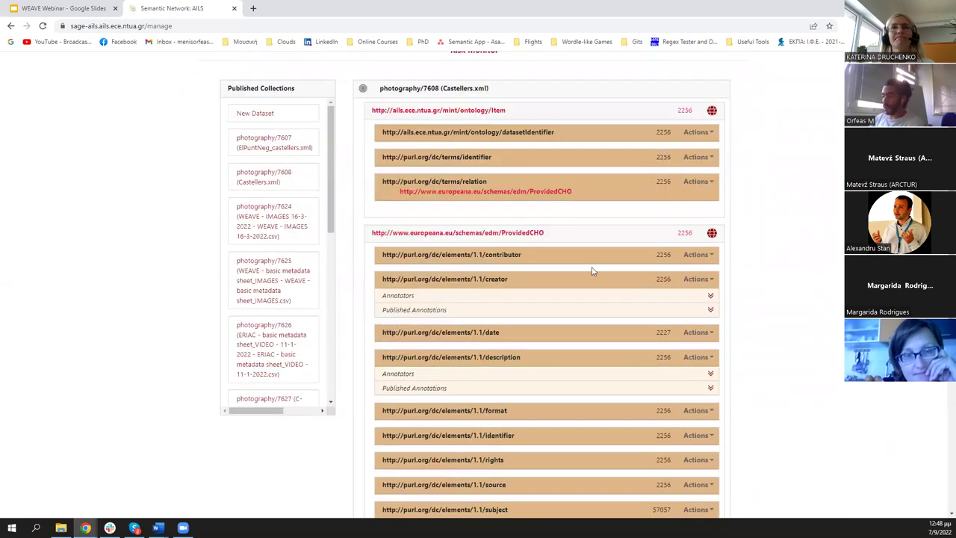
click(708, 361)
click(716, 376)
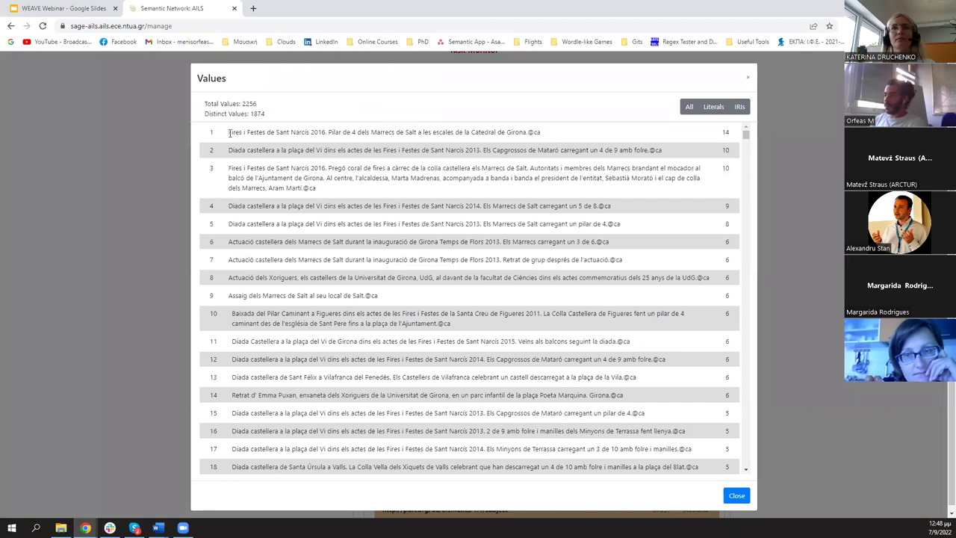
drag(252, 139, 534, 191)
click(729, 132)
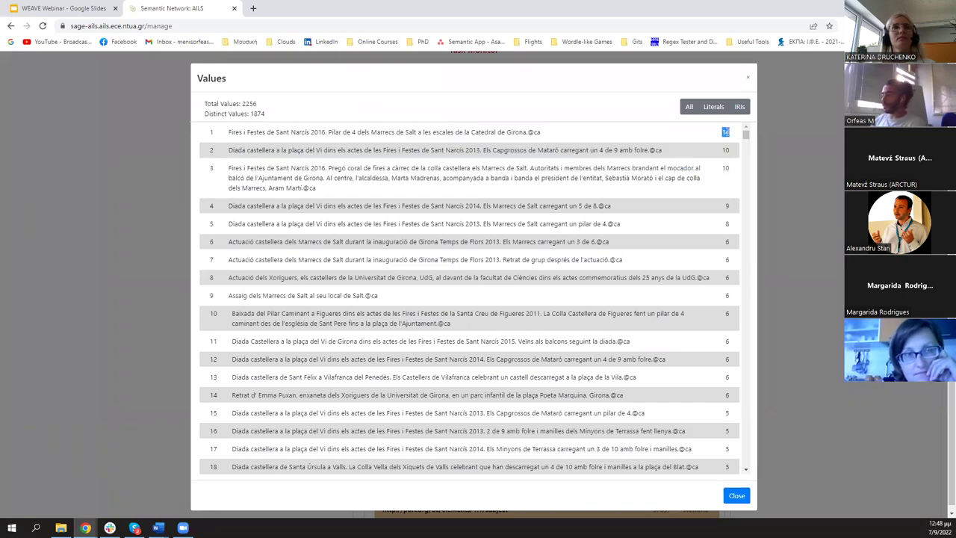
drag(227, 132, 549, 139)
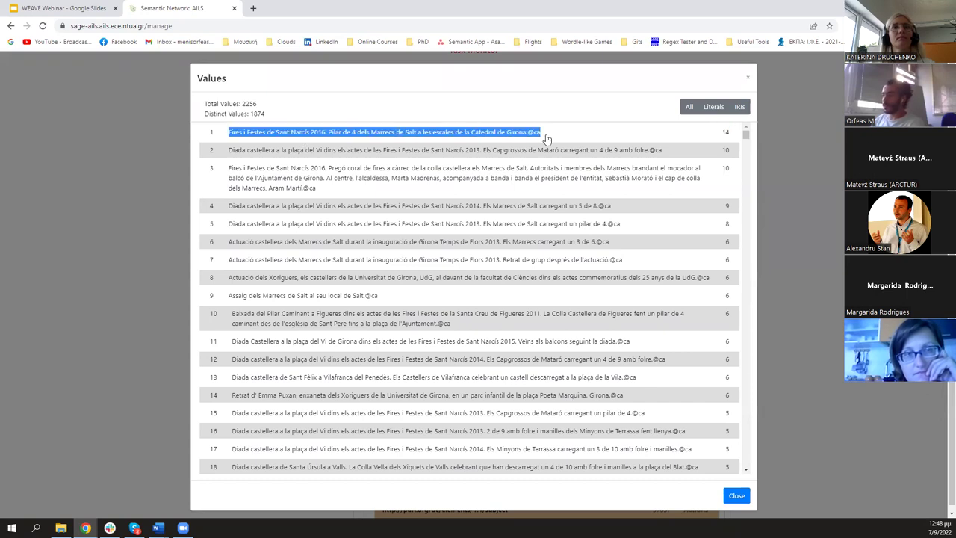
click(284, 146)
scroll(275, 141, down, 10)
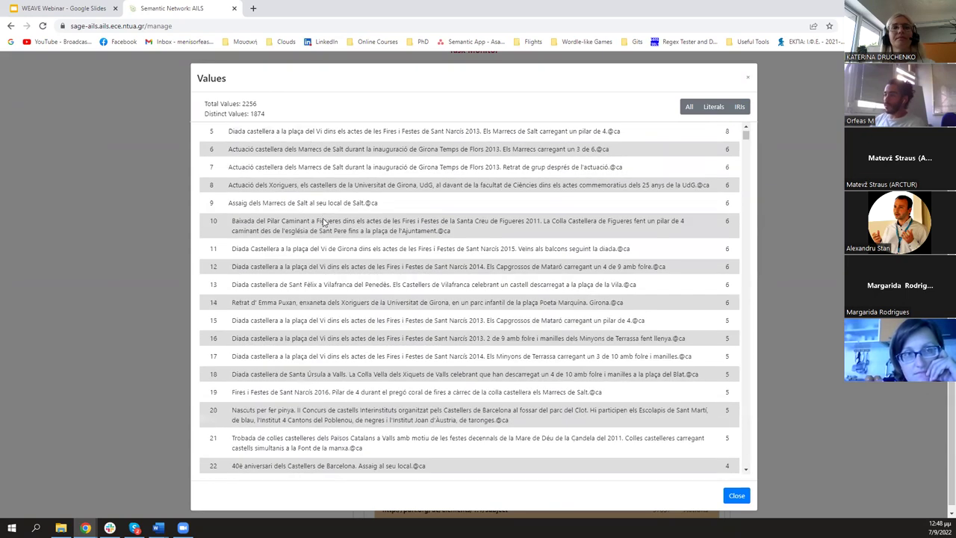
scroll(323, 228, down, 10)
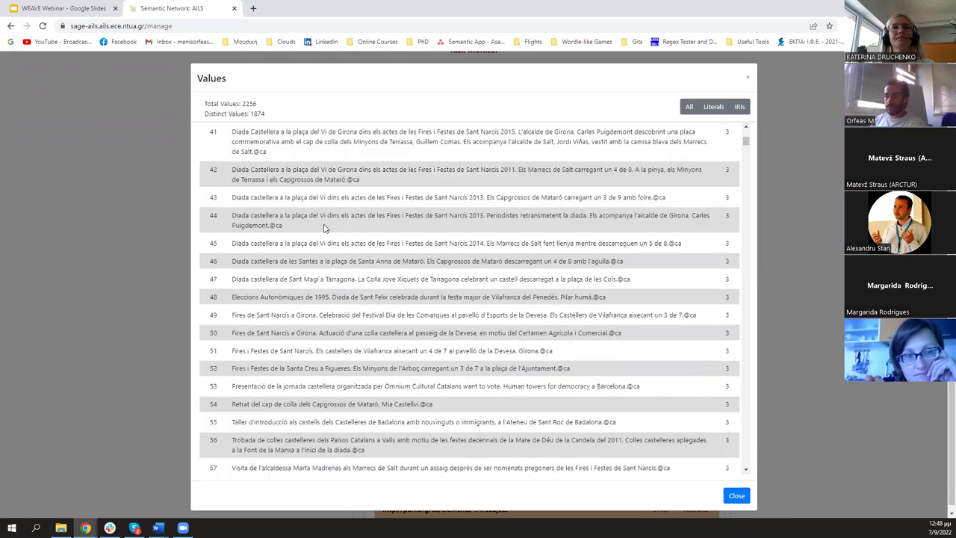
scroll(324, 224, up, 10)
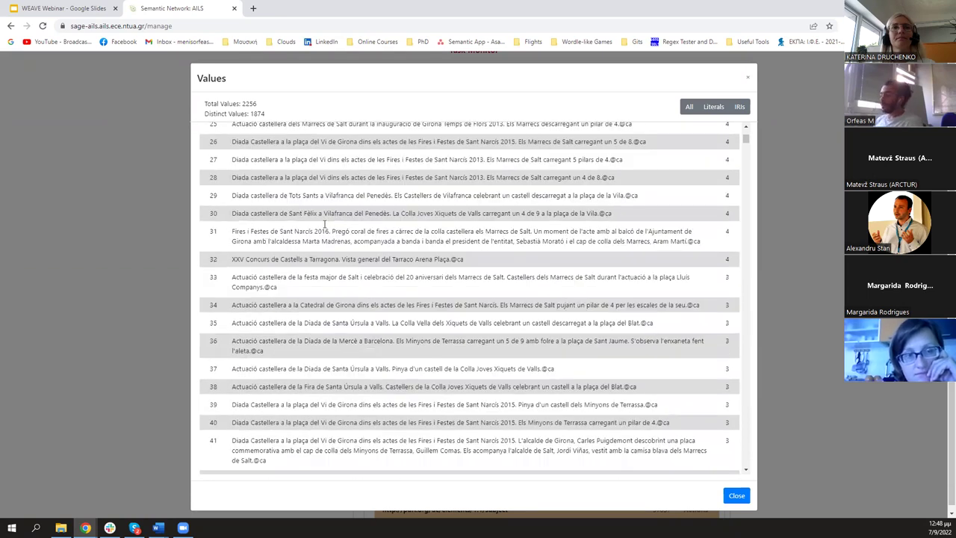
scroll(324, 224, up, 10)
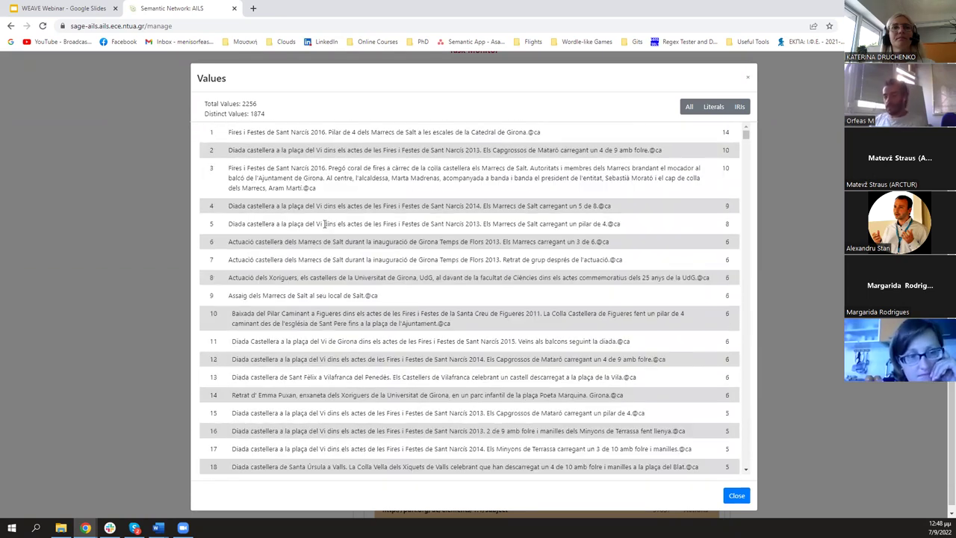
click(750, 79)
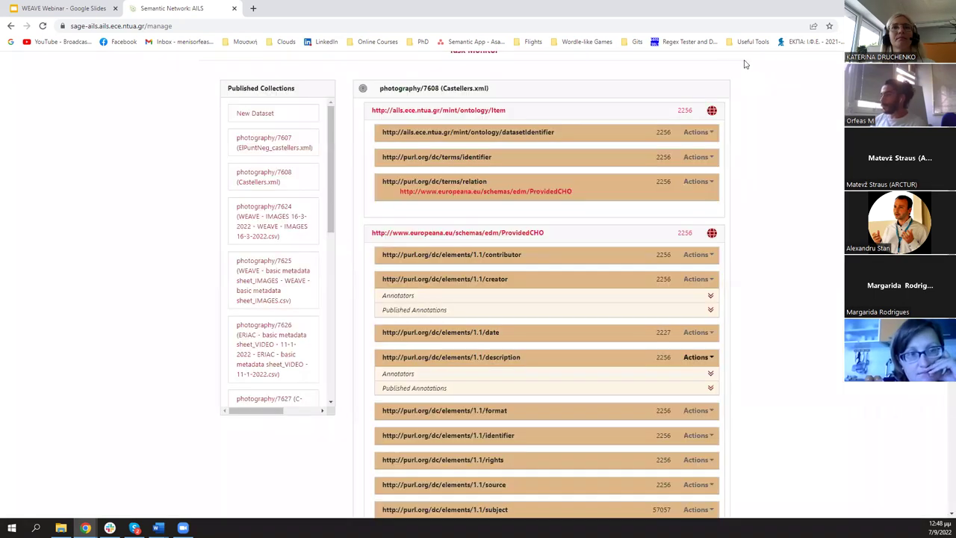
Step: Publish New Dataset WEAVE with Public visibility from its dataset actions
click(273, 113)
scroll(298, 181, up, 3)
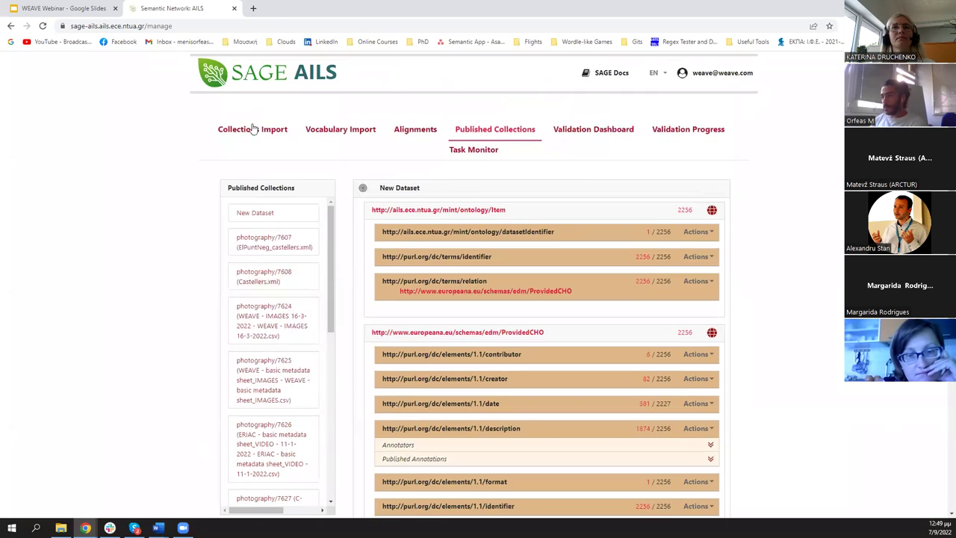
click(254, 129)
click(693, 348)
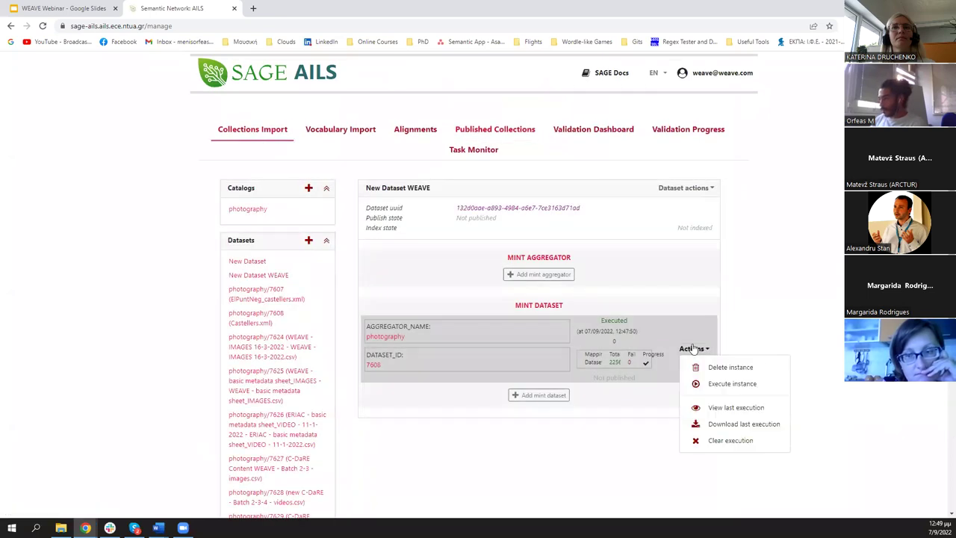
click(684, 188)
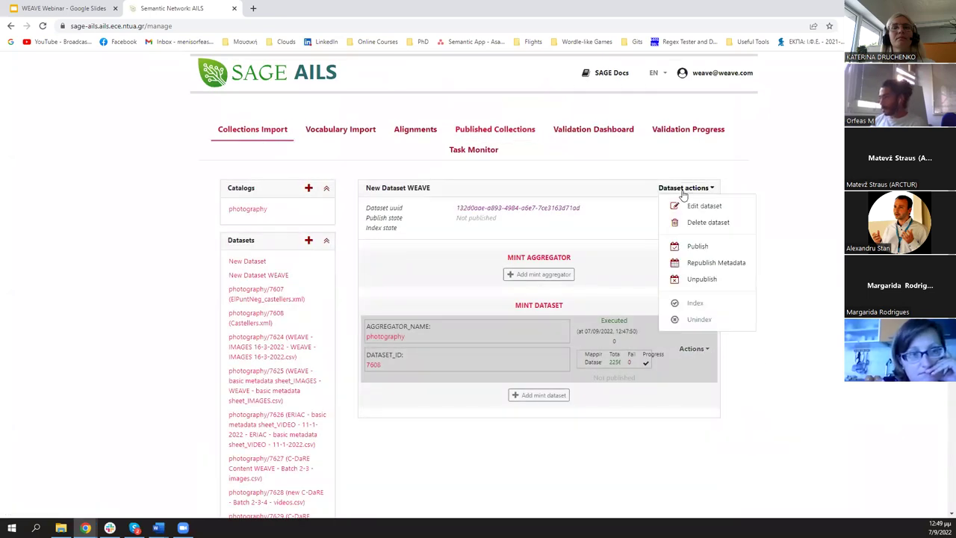
click(698, 245)
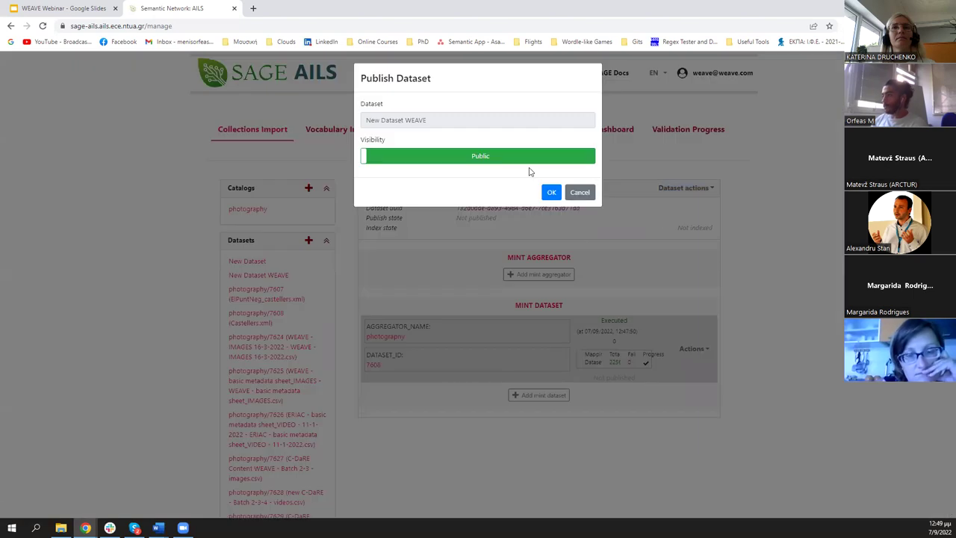
click(551, 192)
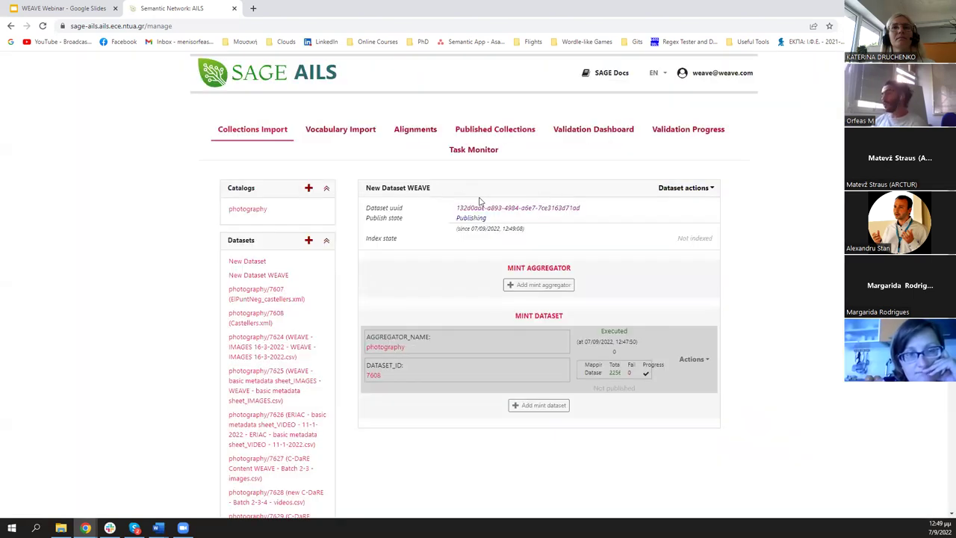
Step: View the published New Dataset WEAVE description values, then list the imported vocabularies
click(490, 132)
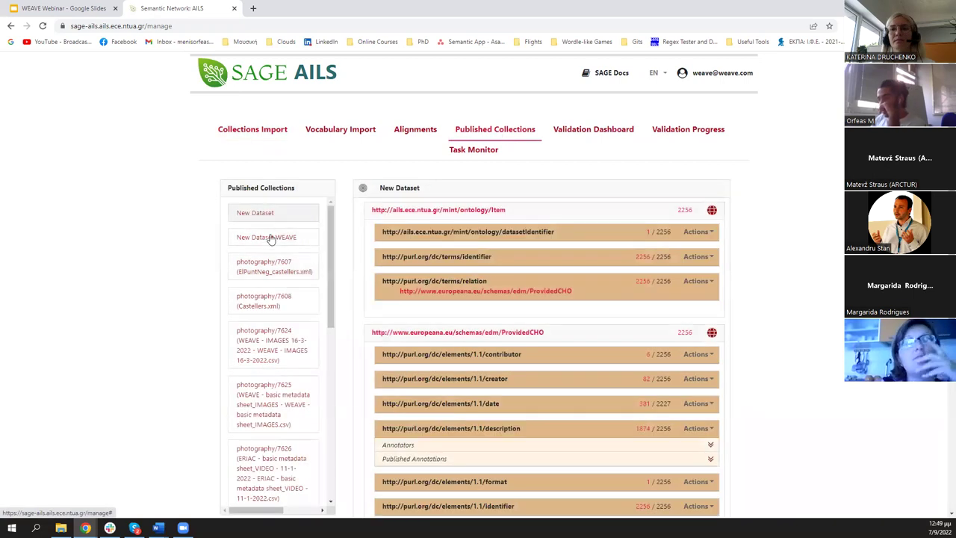
click(266, 237)
scroll(731, 313, down, 3)
click(697, 228)
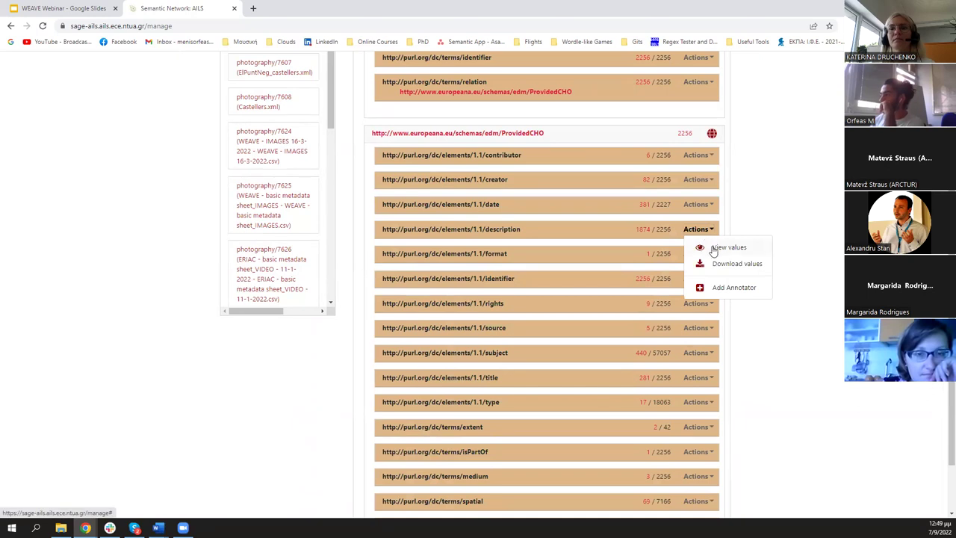
click(713, 247)
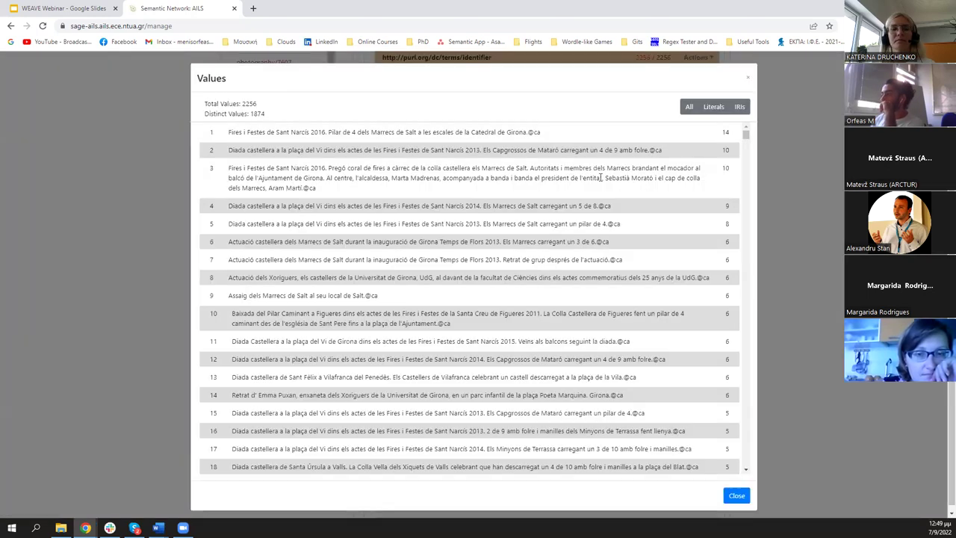
click(748, 81)
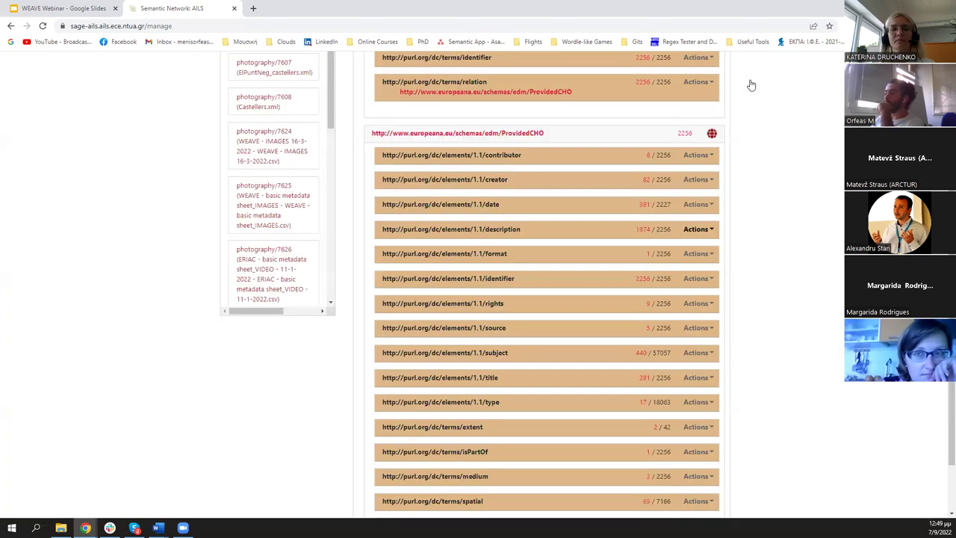
scroll(619, 298, up, 5)
click(332, 129)
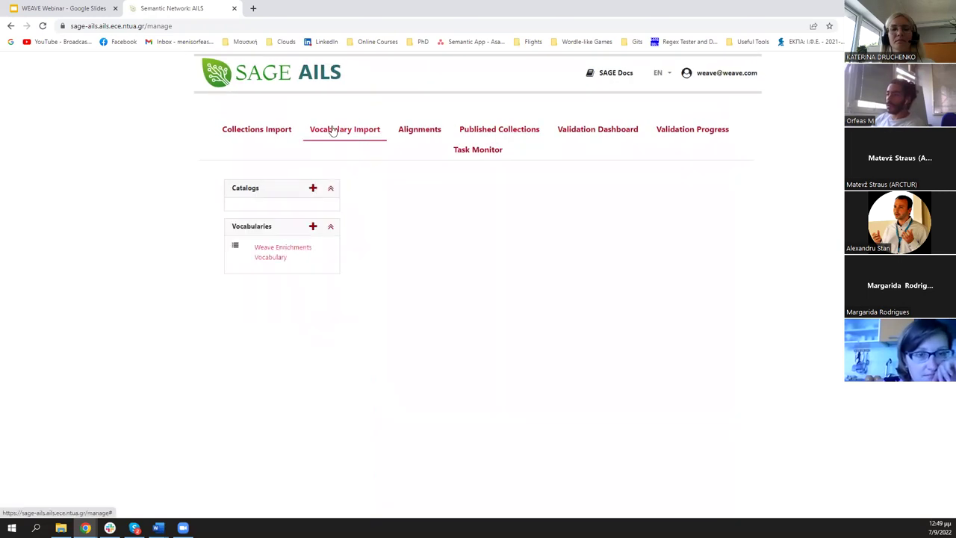
Step: Inspect the Weave Enrichments Vocabulary details, then return to Published Collections
click(282, 257)
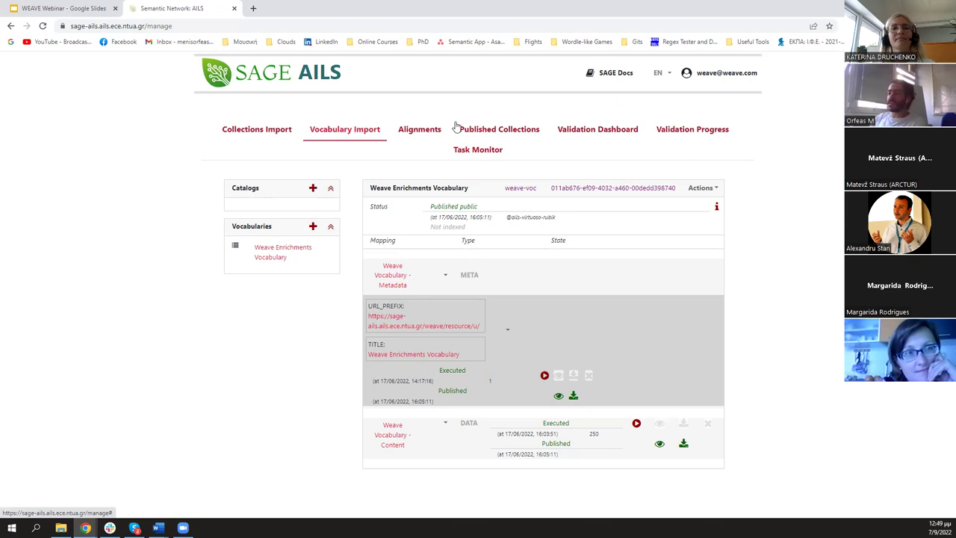
click(511, 131)
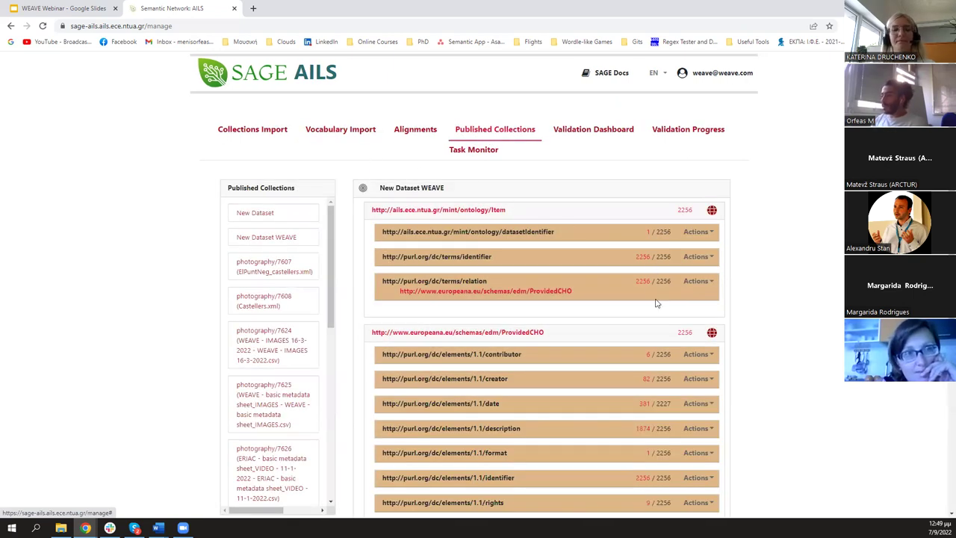
Step: Start a new annotator on the description property using inThesaurus Annotator v2
scroll(502, 263, down, 1)
scroll(502, 264, down, 1)
click(698, 328)
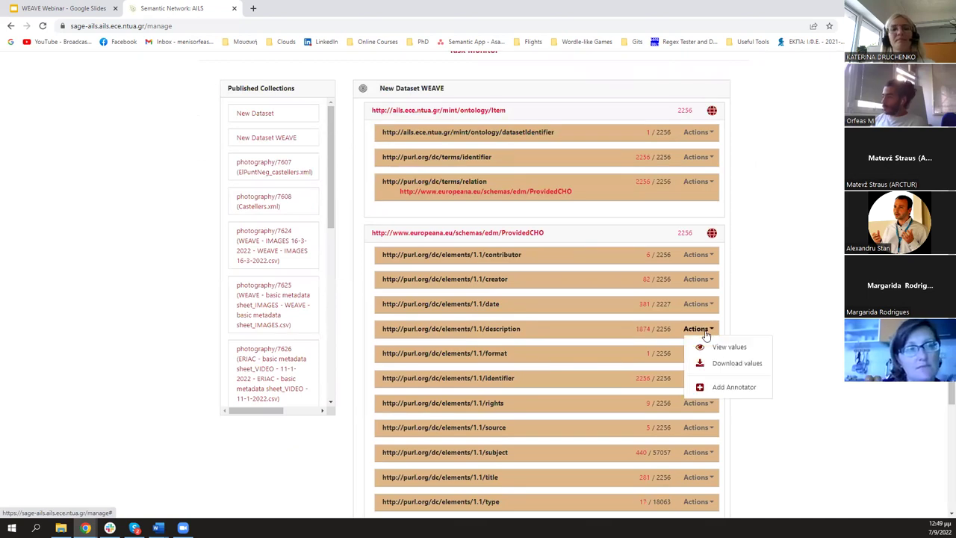
click(734, 387)
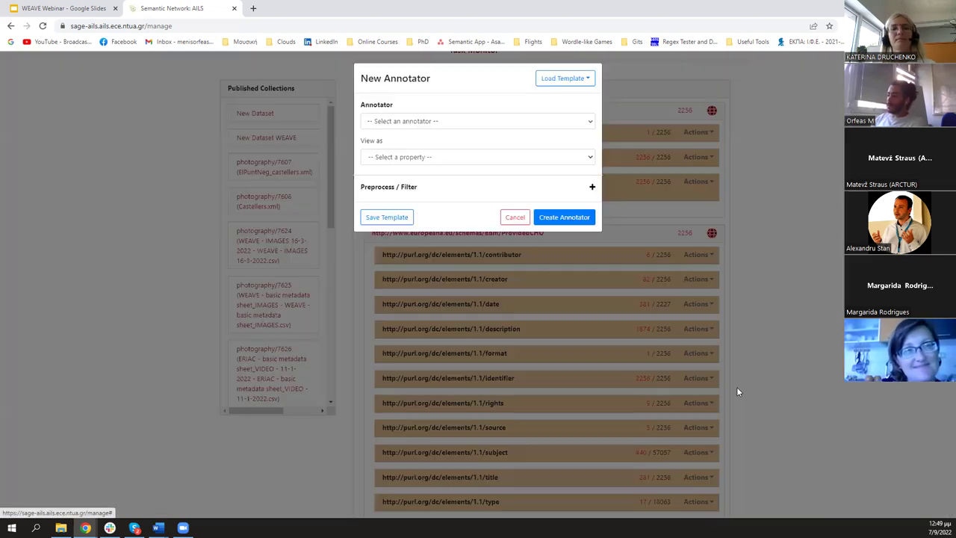
click(384, 121)
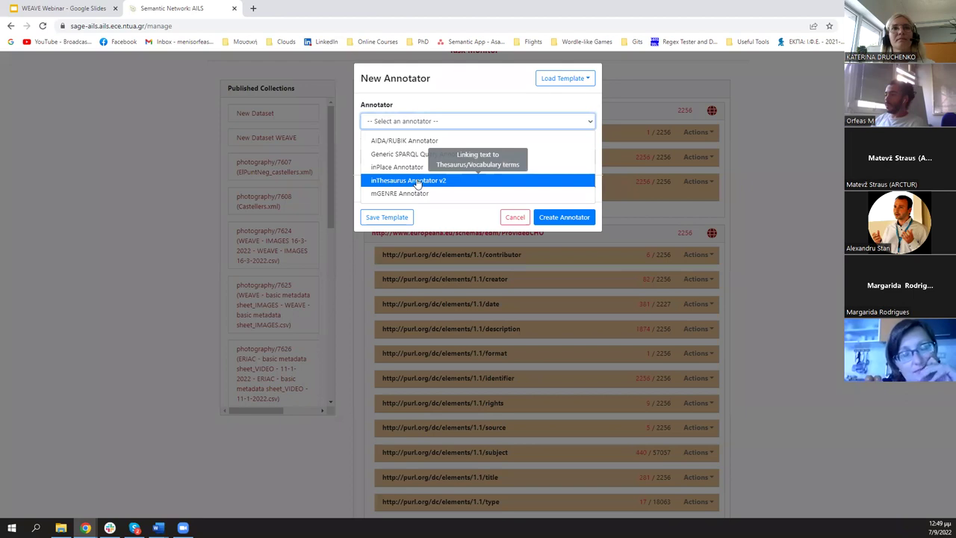
click(410, 184)
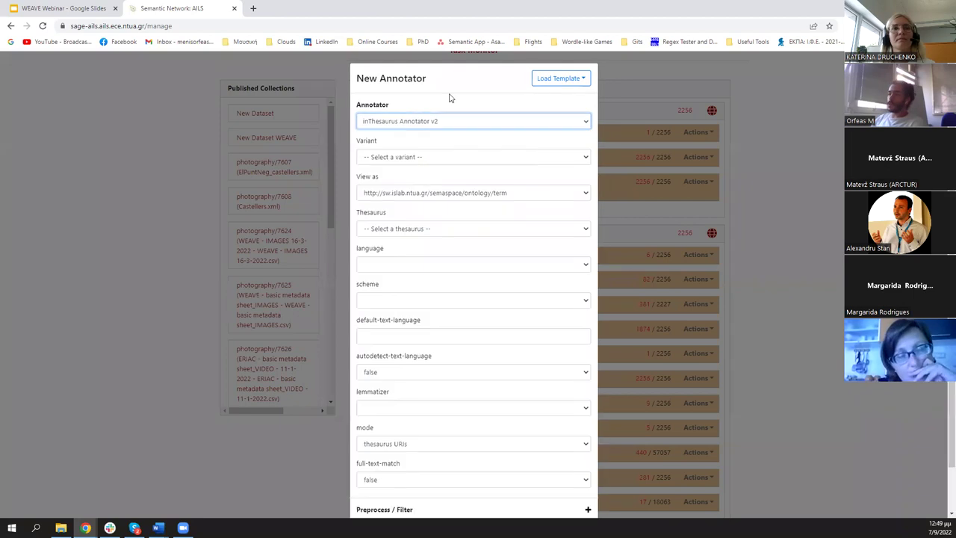
Step: Set grouped execution, Weave Enrichments Vocabulary thesaurus and exact match URIs mode, then create the annotator
click(395, 158)
click(393, 180)
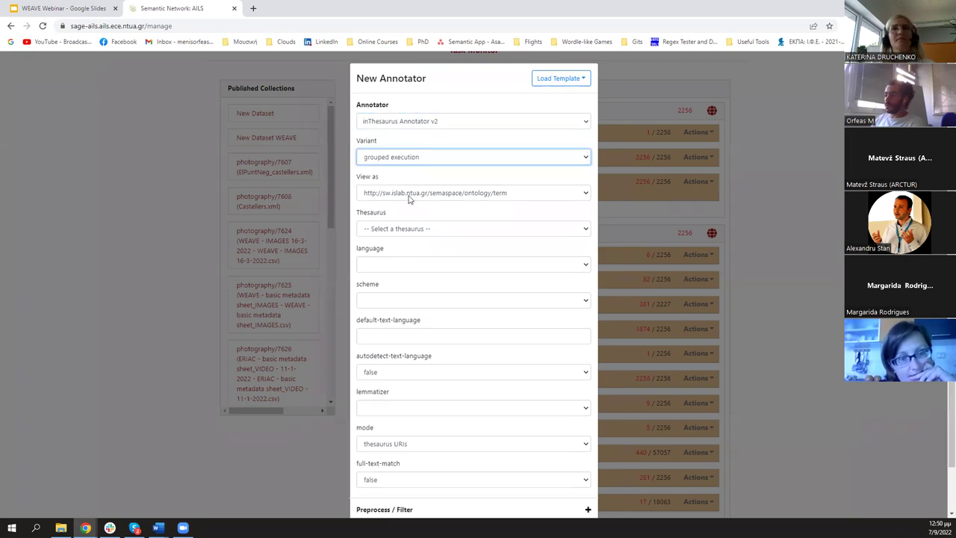
click(406, 229)
click(404, 242)
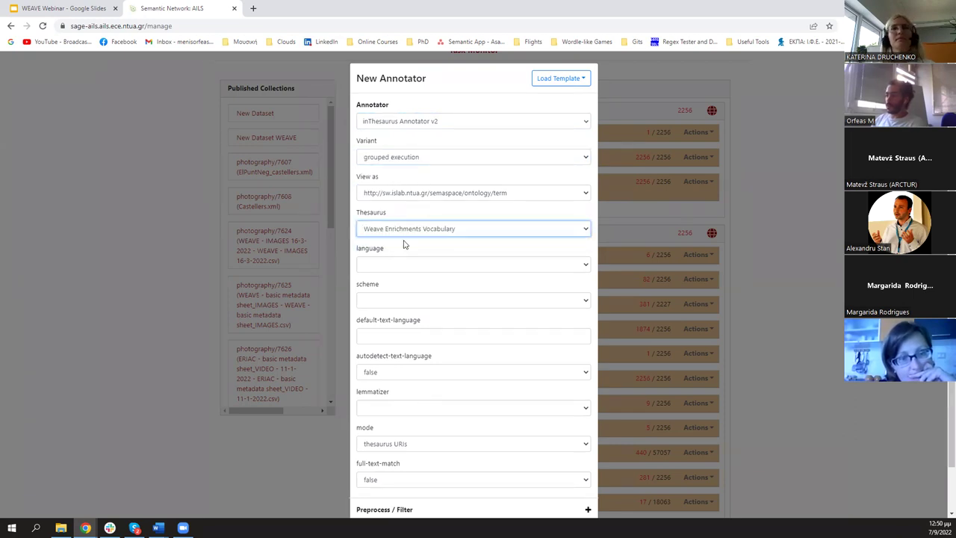
scroll(401, 245, down, 1)
click(411, 396)
click(405, 416)
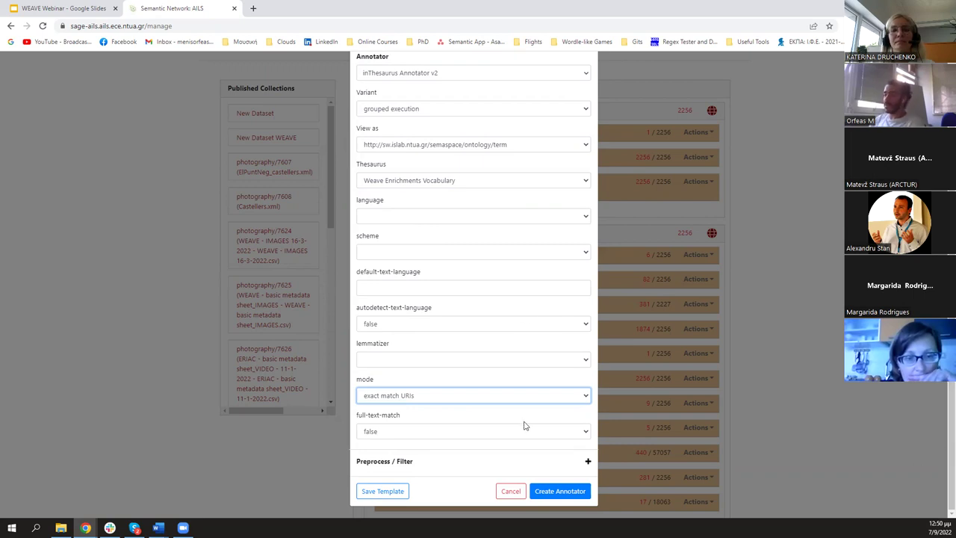
click(566, 491)
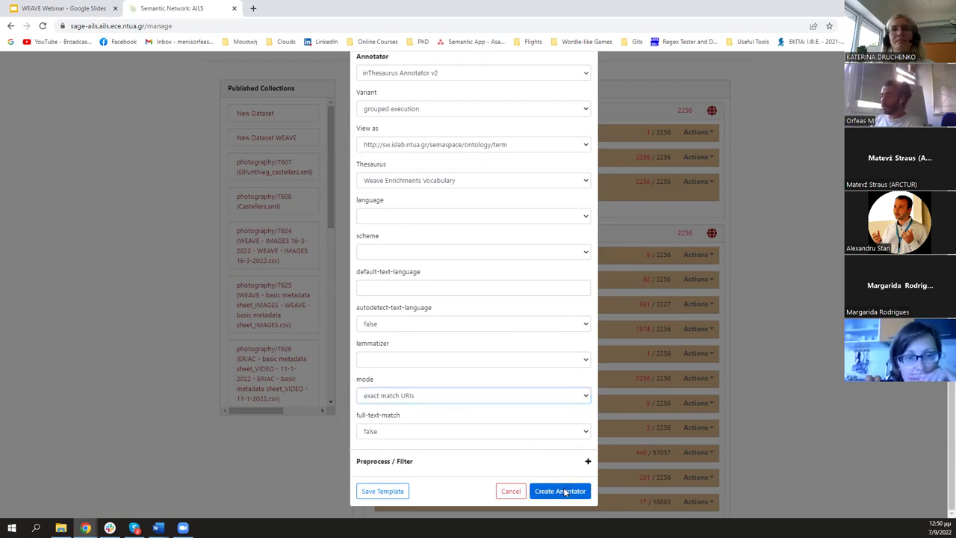
click(709, 346)
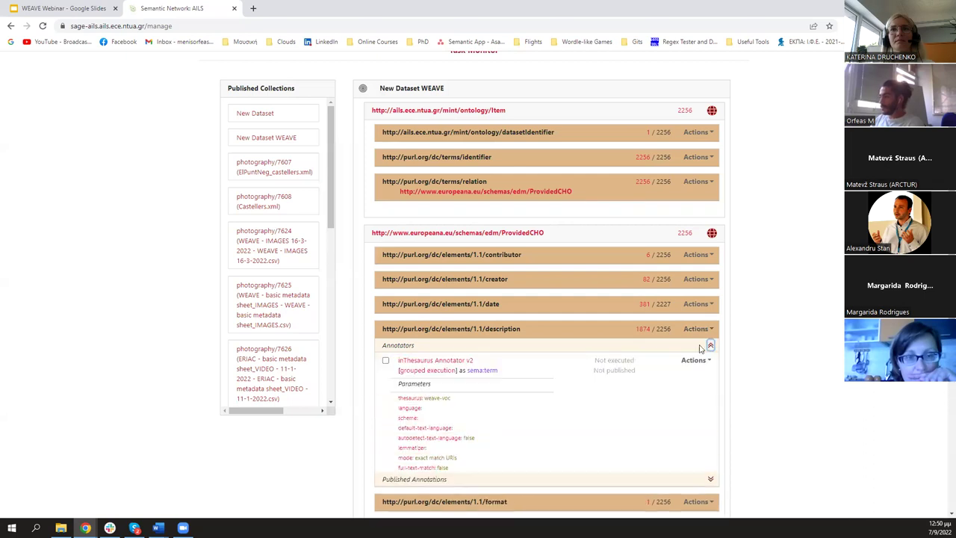
Step: Execute the inThesaurus annotator on the 2256 WEAVE description records
click(696, 360)
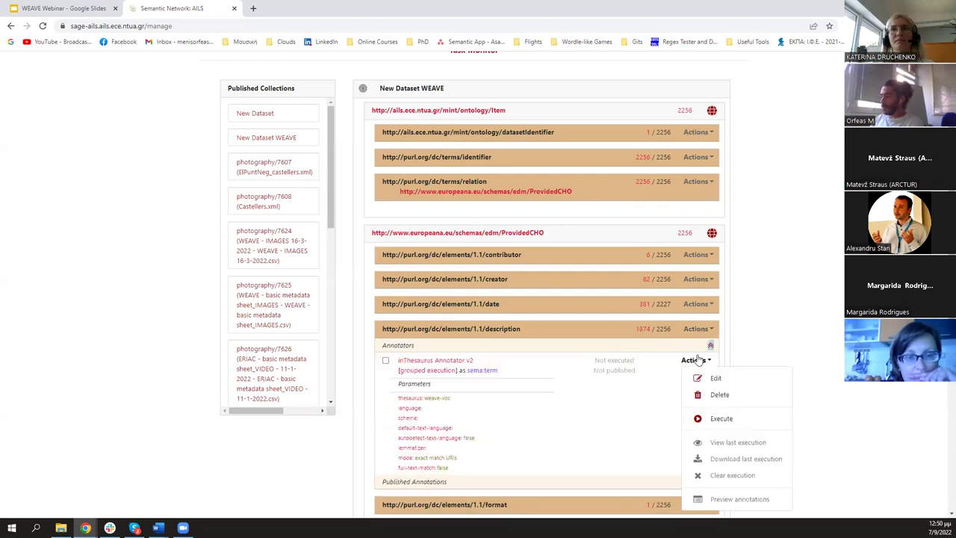
click(721, 419)
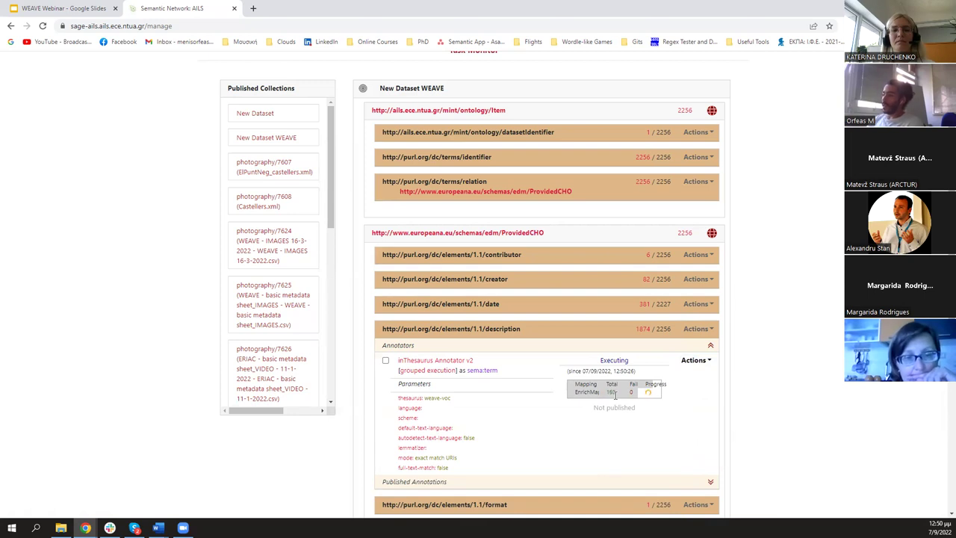
drag(608, 401, 619, 388)
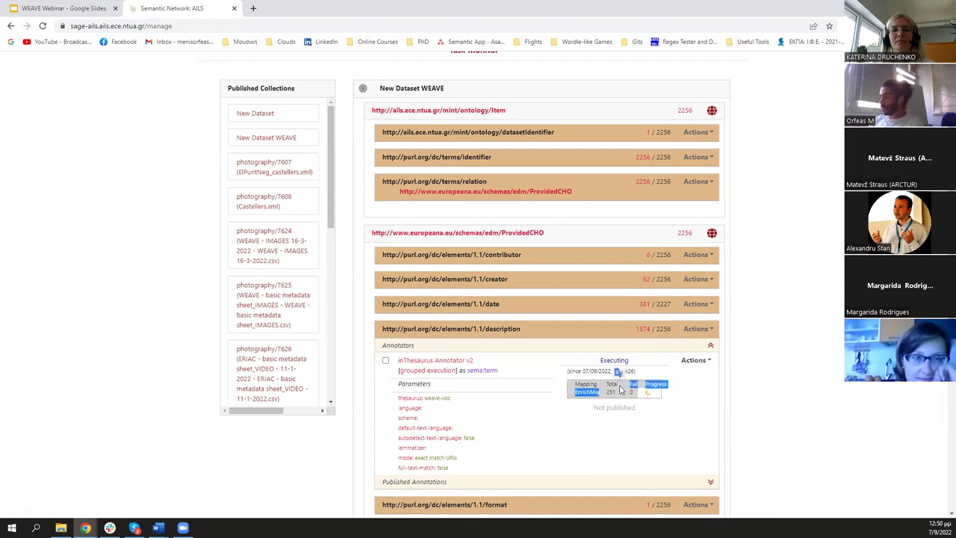
click(611, 389)
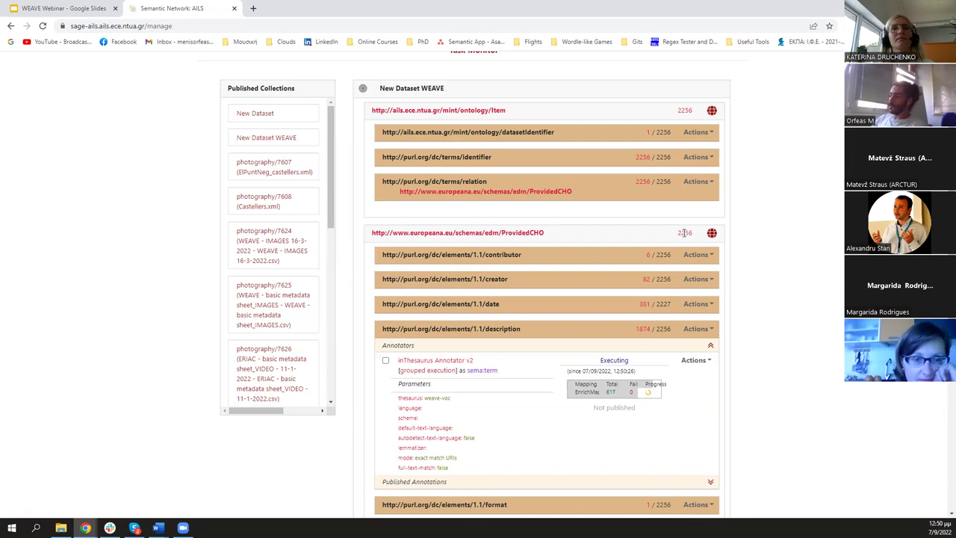
drag(676, 233, 690, 231)
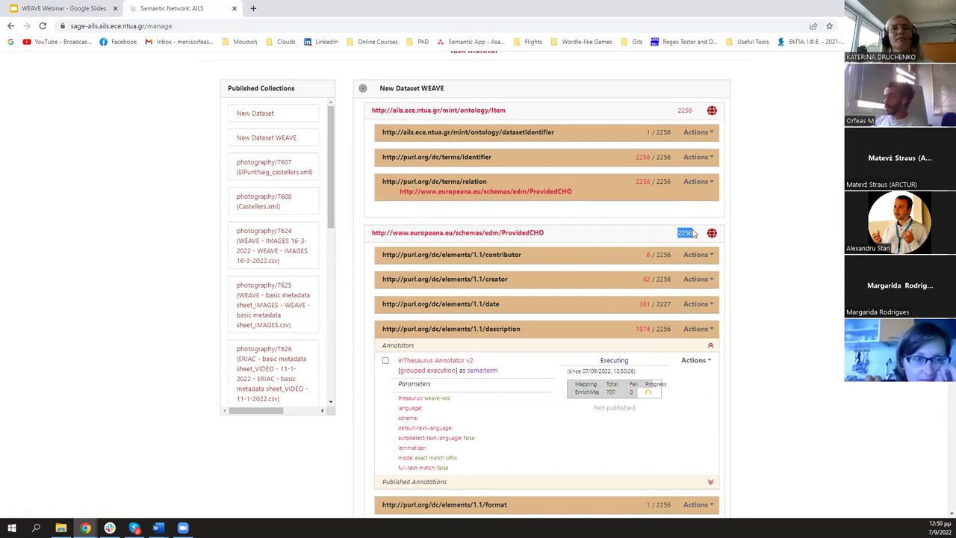
click(669, 442)
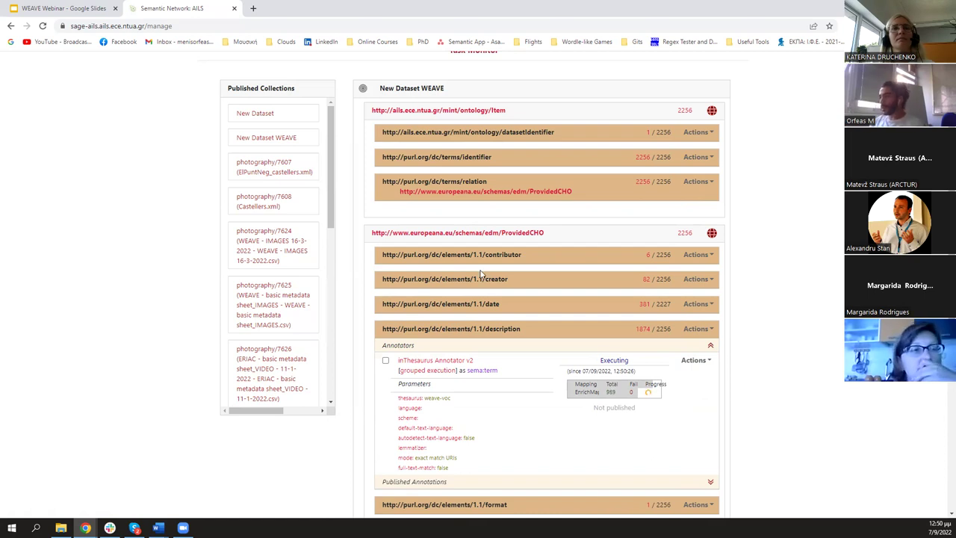
Step: Open the photography/7607 castellers collection and show its description annotators
scroll(481, 274, up, 2)
click(254, 271)
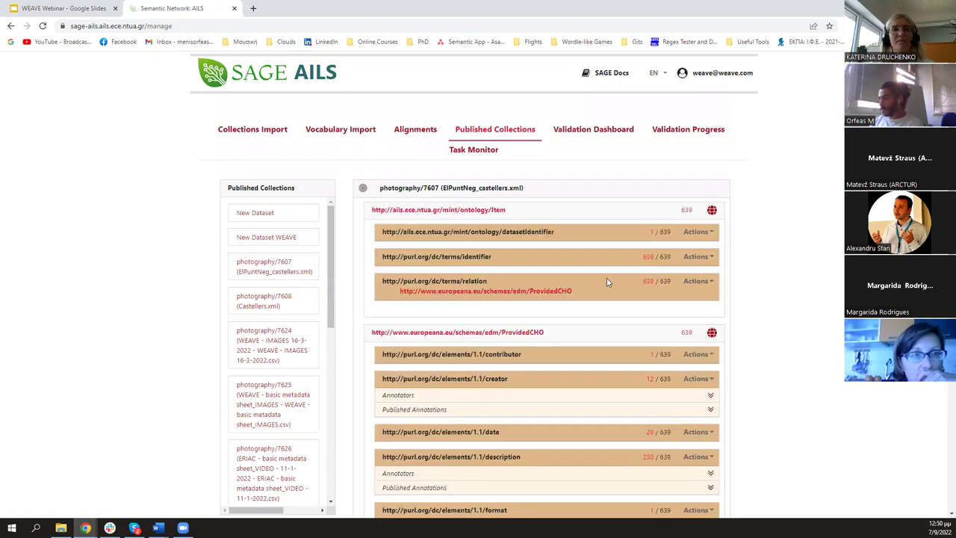
scroll(606, 282, down, 3)
click(710, 274)
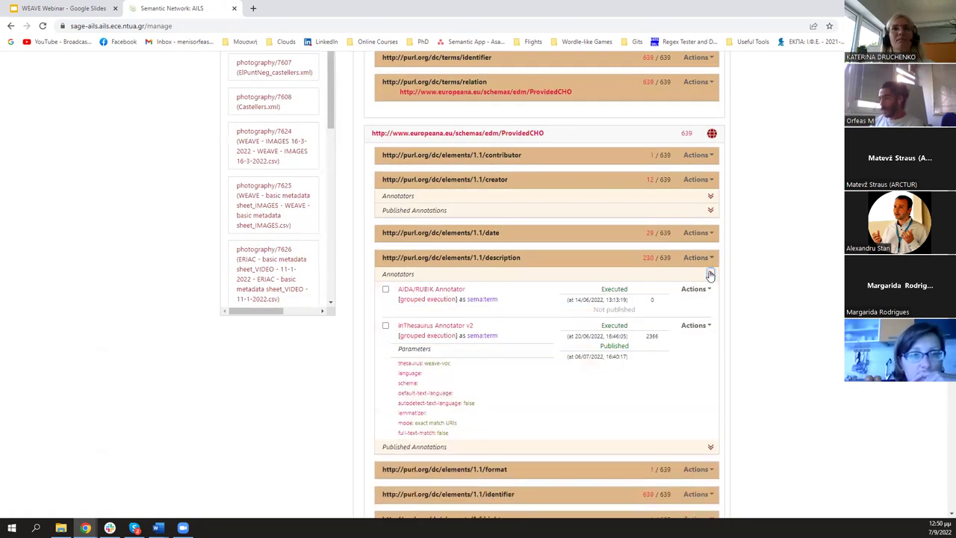
Step: Switch to the photography/7608 Castellers collection and expand its description annotators
click(710, 274)
scroll(672, 283, up, 3)
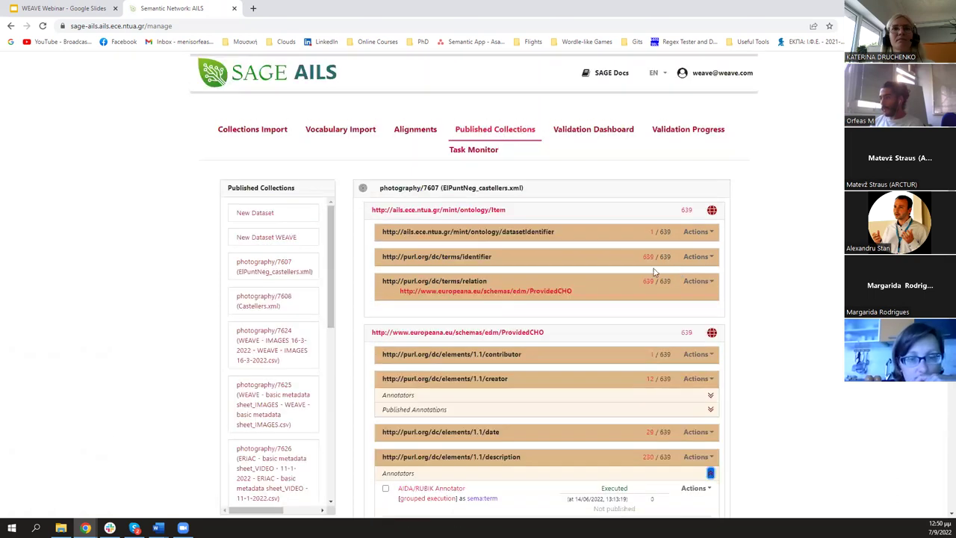
click(269, 300)
scroll(695, 312, down, 3)
click(710, 274)
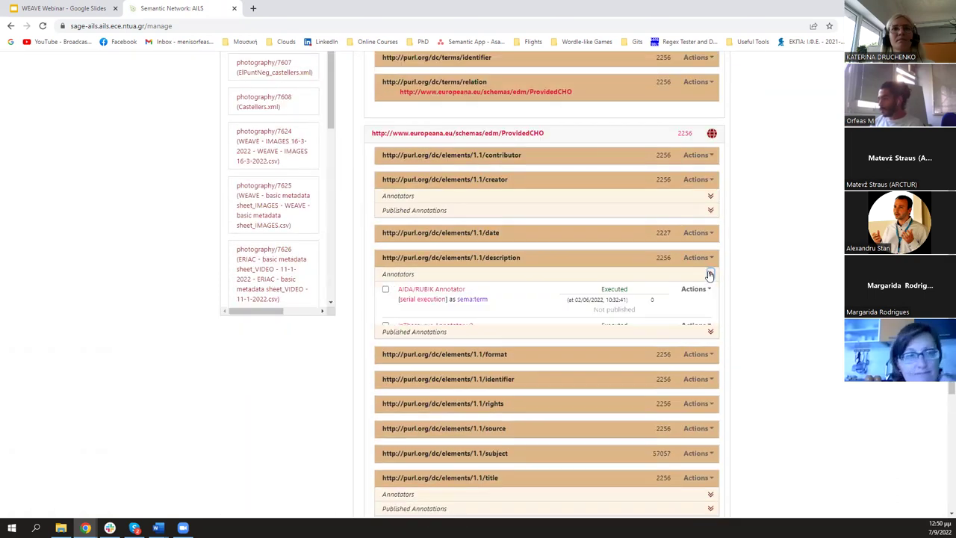
Step: Highlight the 9494 annotation count and bring up the inThesaurus annotator's actions
double_click(656, 336)
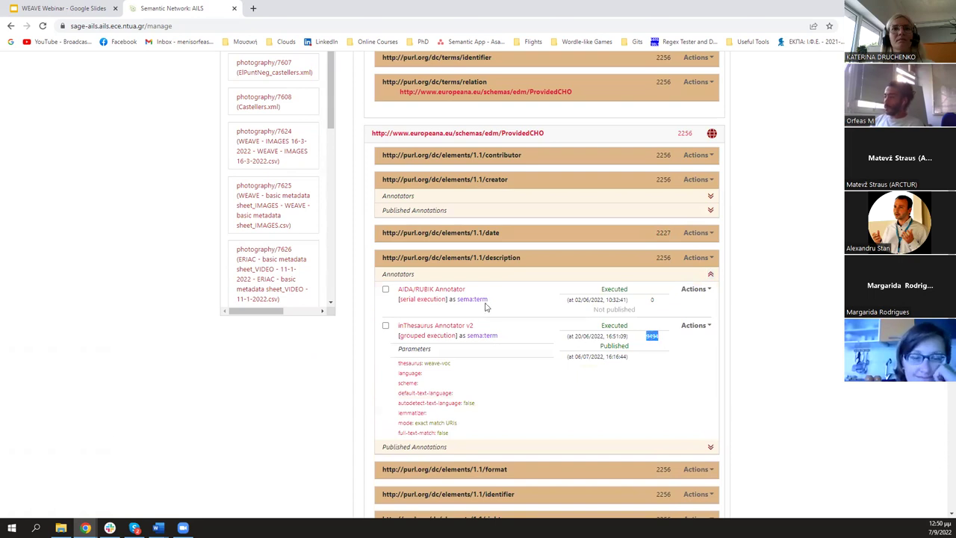
click(656, 338)
drag(647, 336, 656, 338)
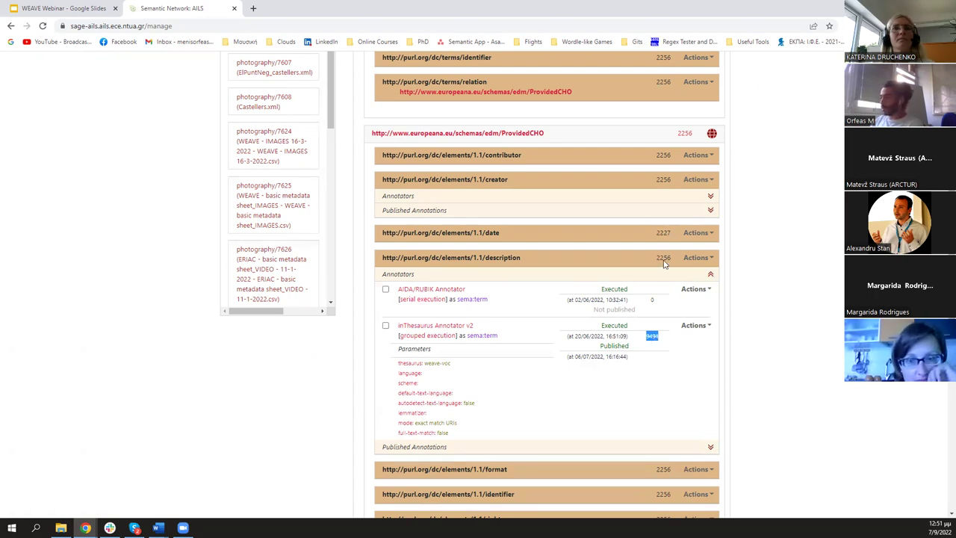
click(697, 329)
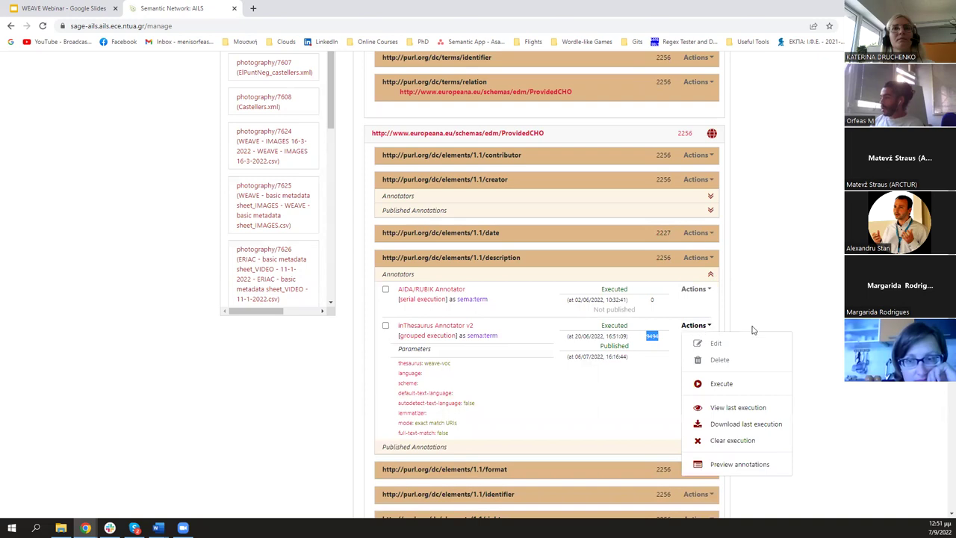
Step: Preview the inThesaurus annotator's annotations and scroll through them
click(739, 464)
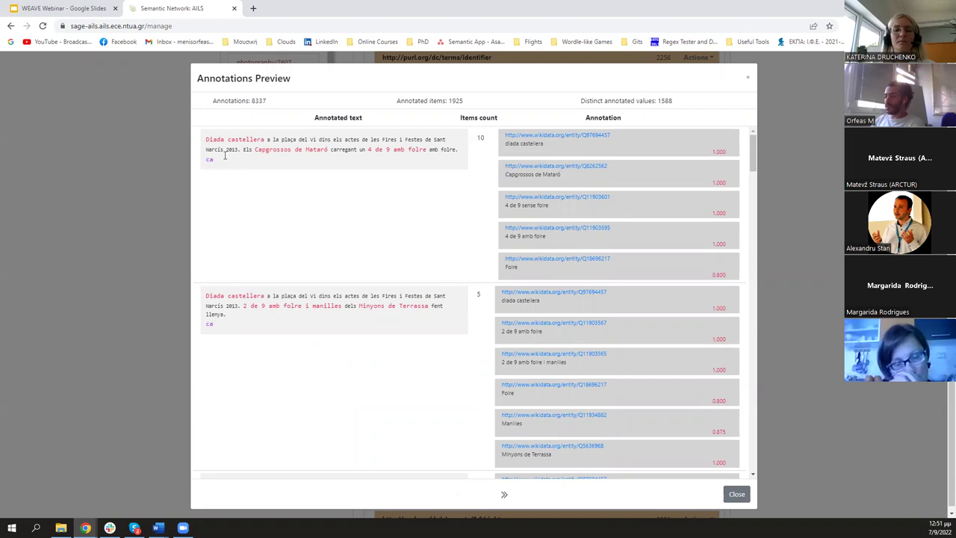
scroll(274, 233, down, 2)
scroll(291, 261, down, 3)
scroll(299, 277, up, 5)
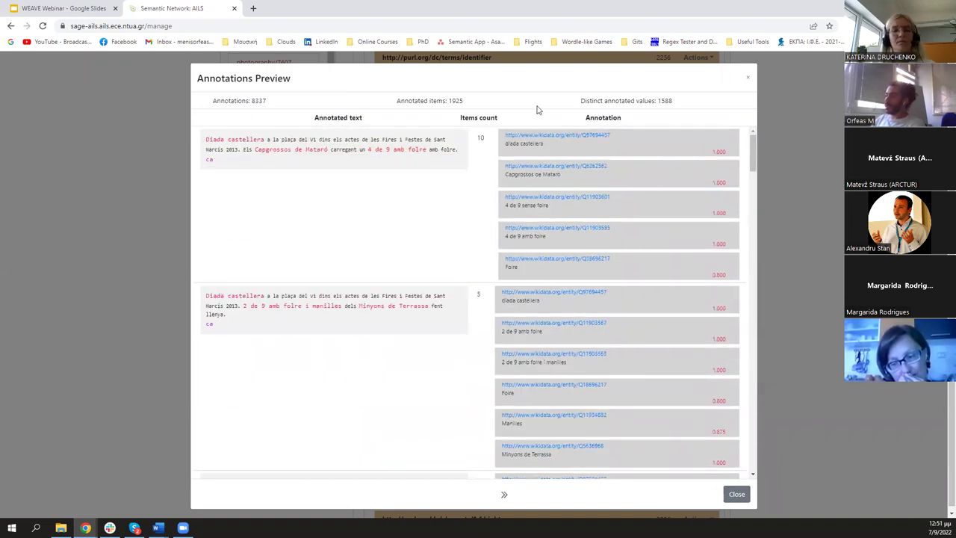
scroll(458, 167, down, 4)
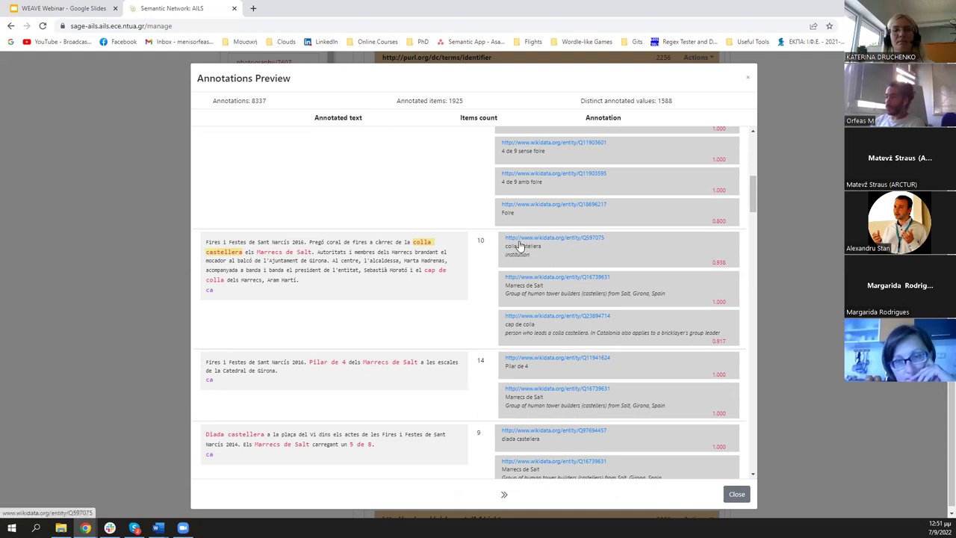
Step: Check the colla castellera annotation against its Wikidata page, then close that page
mouse_move(544, 247)
mouse_down()
mouse_move(506, 251)
mouse_move(277, 7)
mouse_up()
click(283, 8)
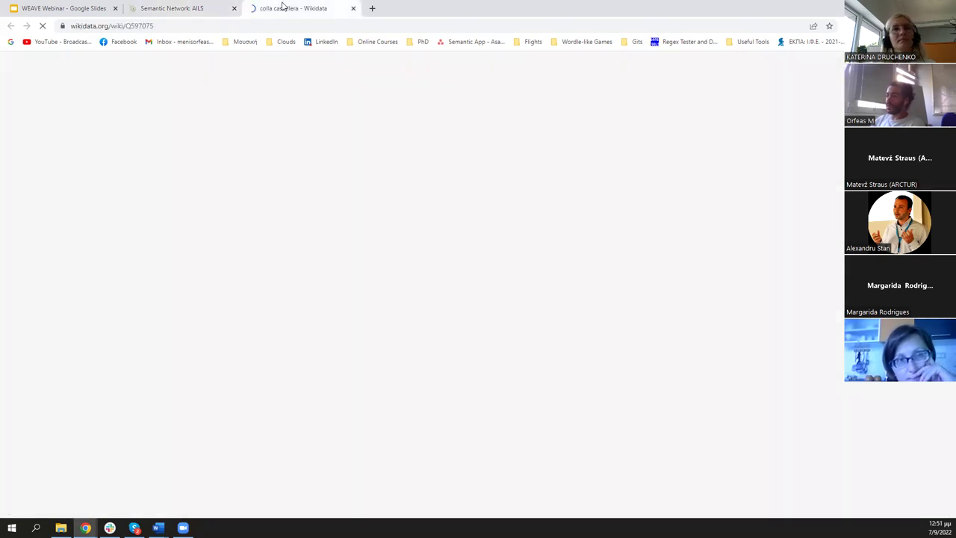
key(End)
key(Home)
middle_click(295, 9)
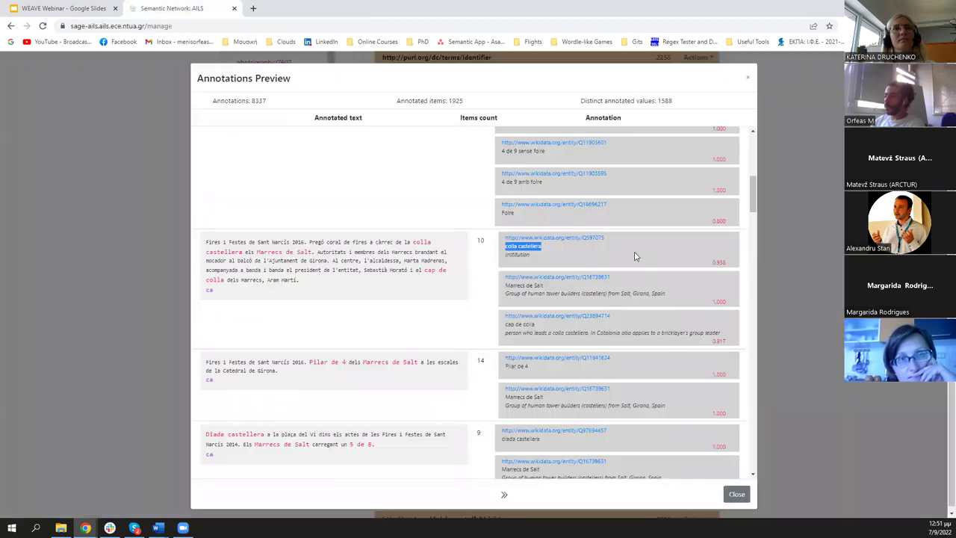
Step: Highlight annotated texts such as the Marrecs de Salt description, then close the Annotations Preview
double_click(516, 254)
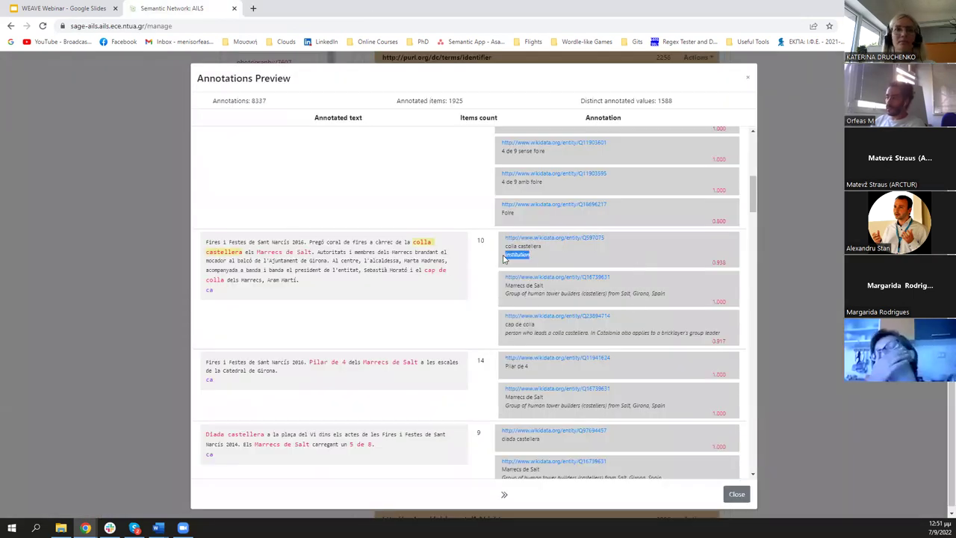
click(534, 251)
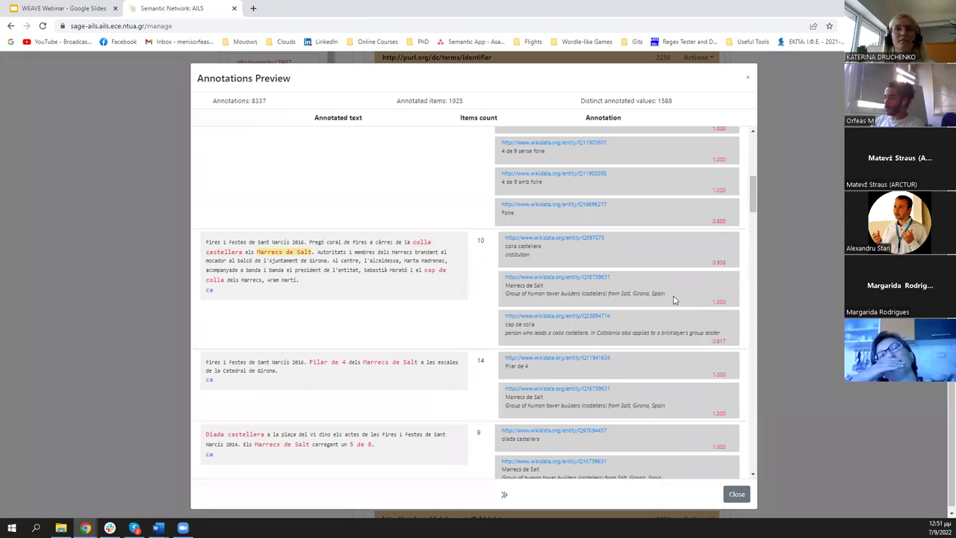
drag(668, 298, 721, 333)
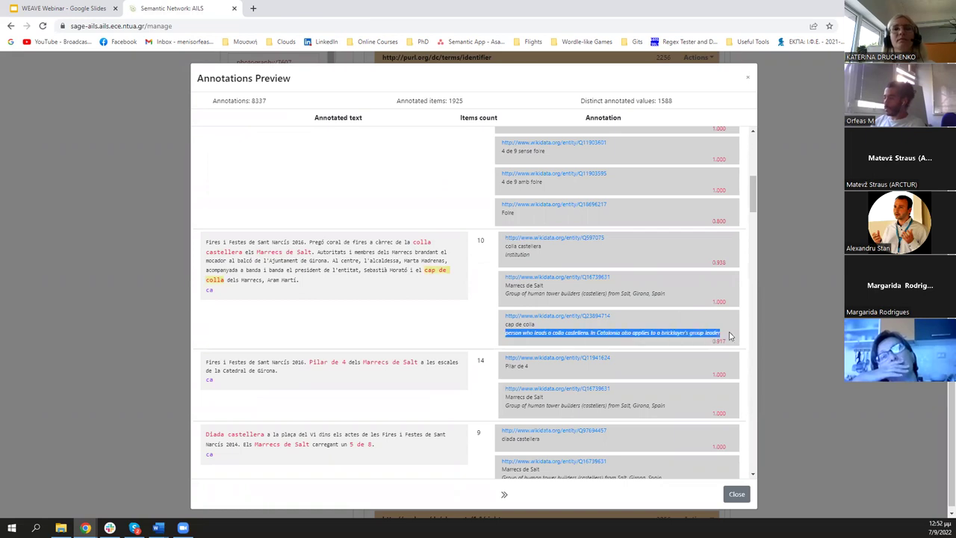
drag(541, 371, 490, 379)
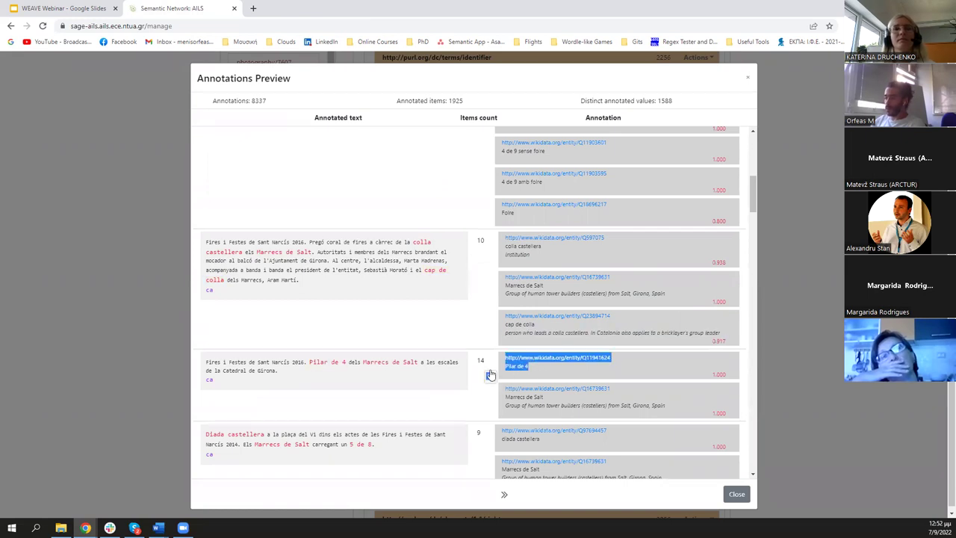
scroll(565, 377, up, 1)
scroll(565, 377, down, 4)
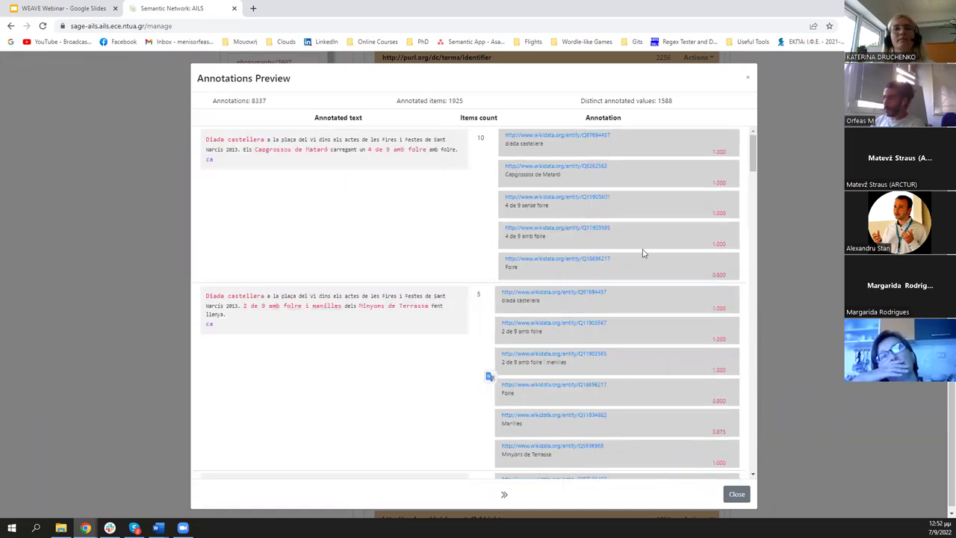
click(747, 78)
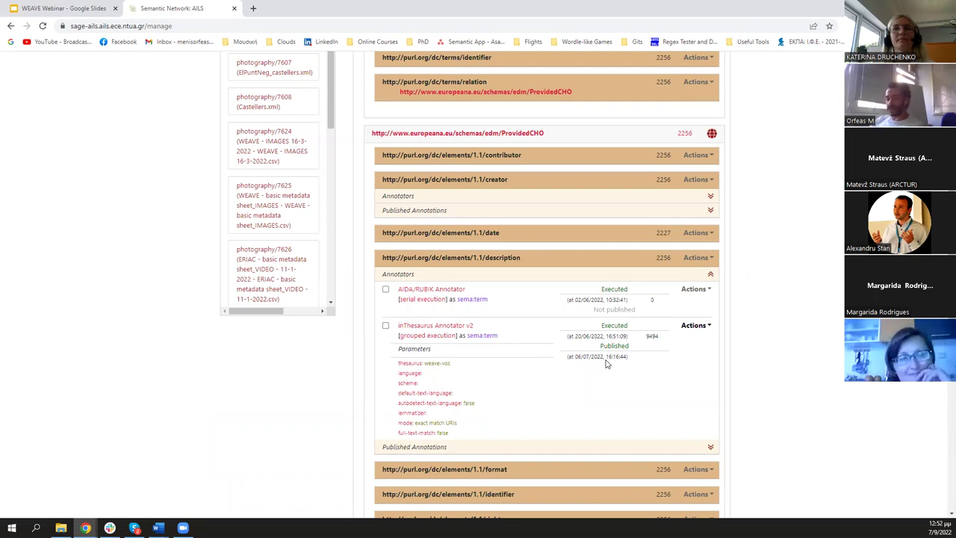
Step: Open the photography/7625 collection from Published Collections, then reload the page twice
scroll(699, 306, up, 3)
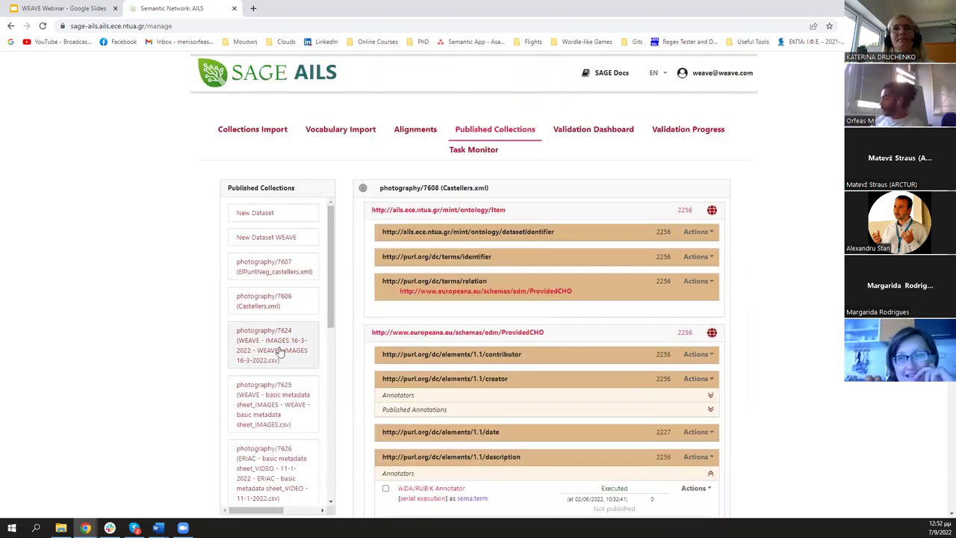
click(278, 410)
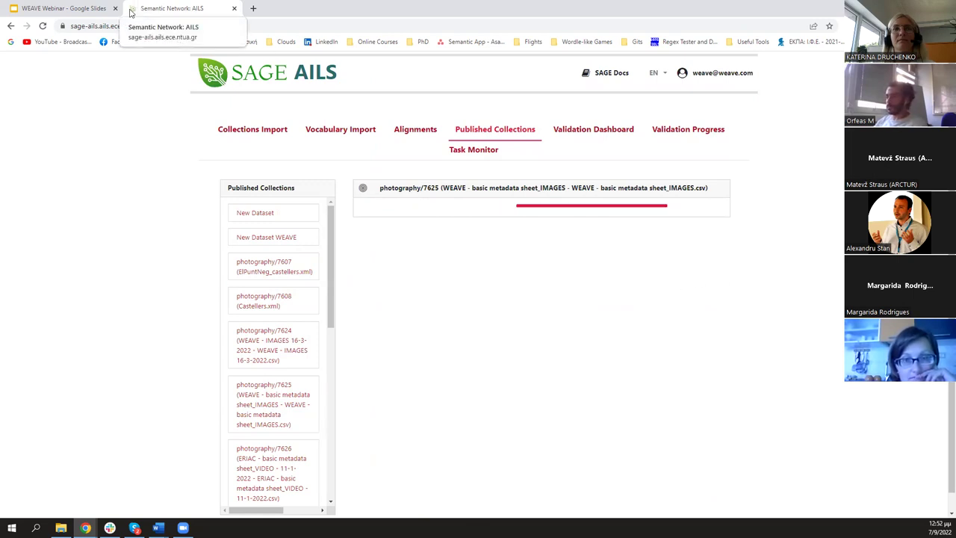
click(44, 29)
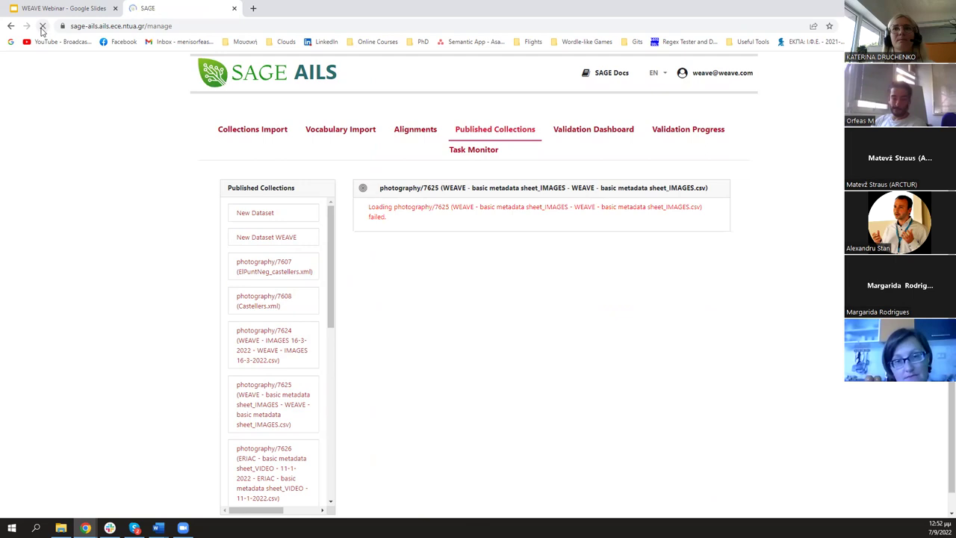
click(43, 26)
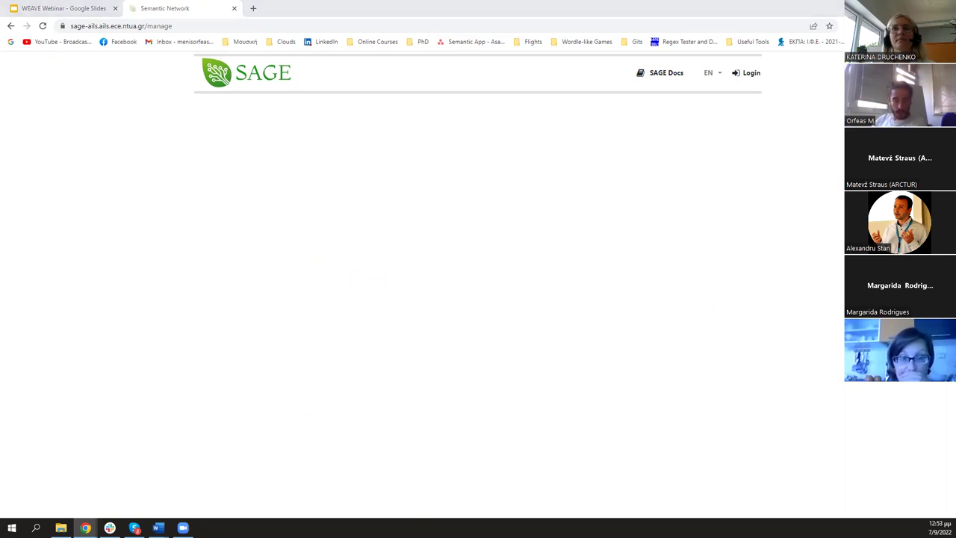
Step: Log in with the saved account e-mail from autofill and the pasted password
click(742, 72)
click(395, 280)
key(Down)
key(Down)
key(Down)
key(Down)
key(Down)
key(Down)
key(Return)
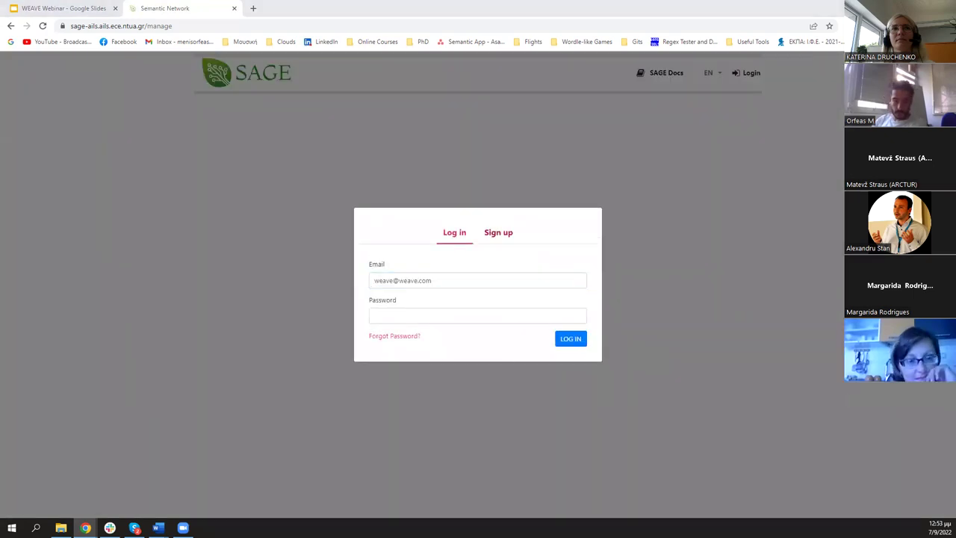
click(418, 315)
key(ctrl+v)
click(578, 339)
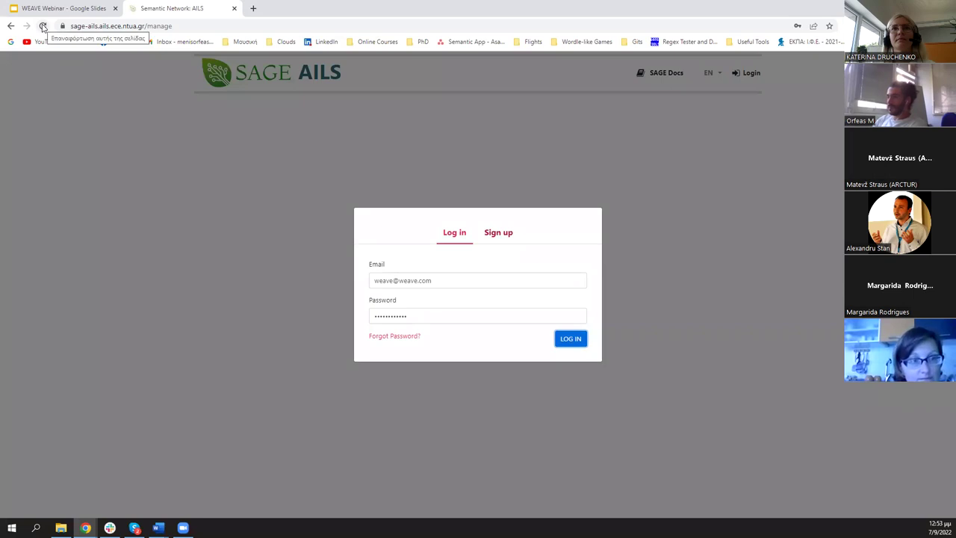
Step: Reload the page and retry the login with the saved e-mail and password
click(42, 27)
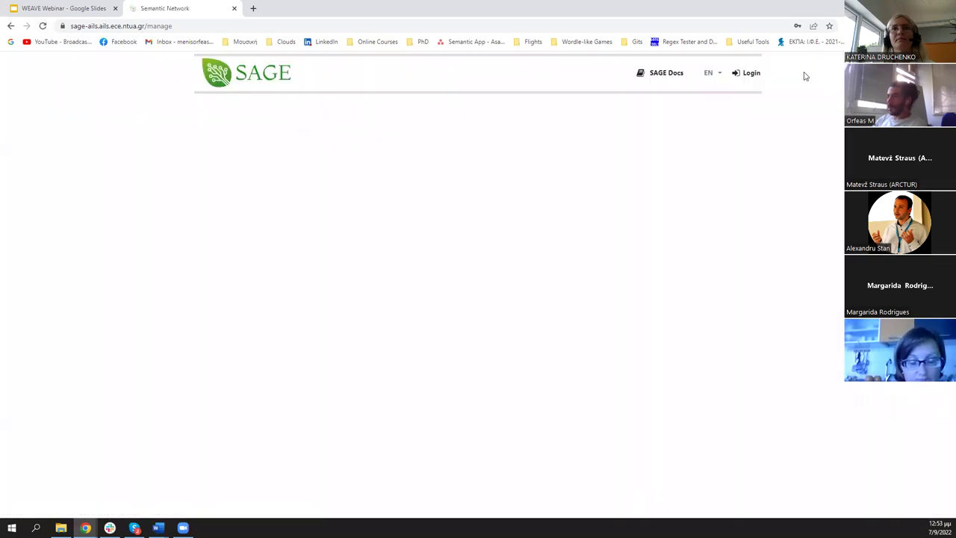
click(763, 79)
click(416, 316)
key(ctrl+v)
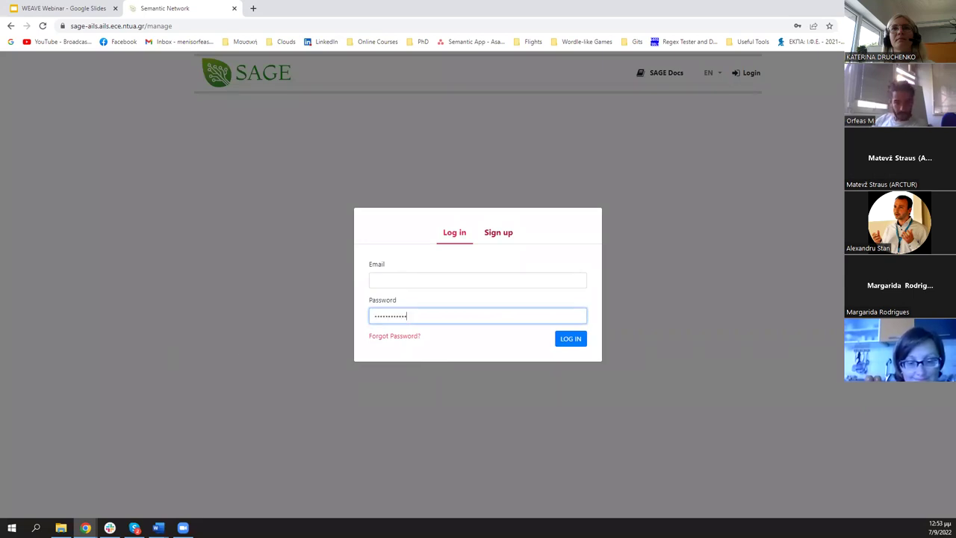
click(414, 274)
click(463, 381)
click(568, 338)
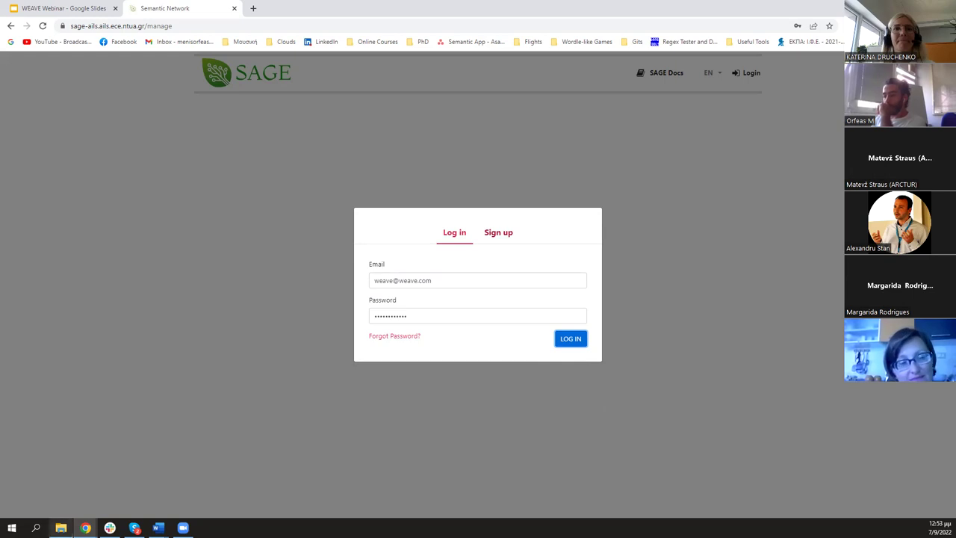
click(86, 528)
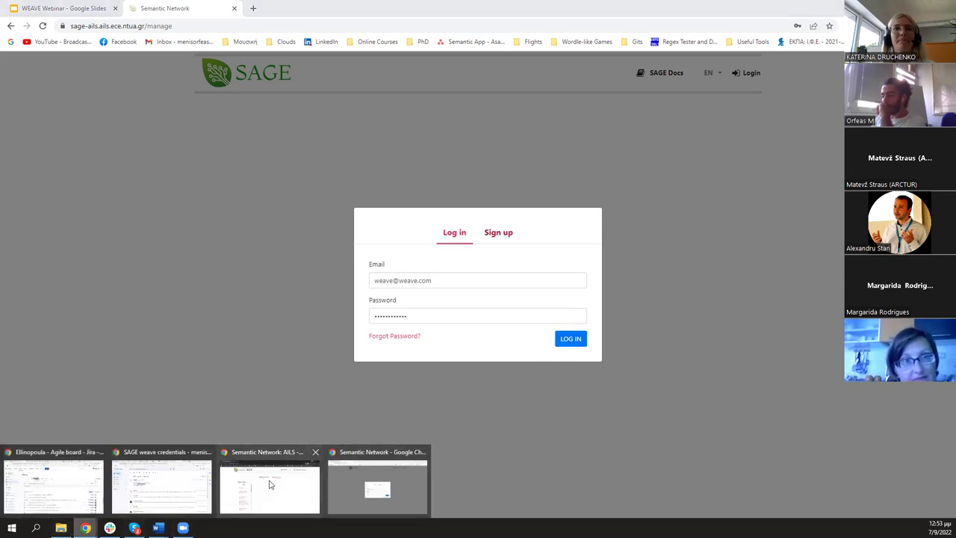
key(Escape)
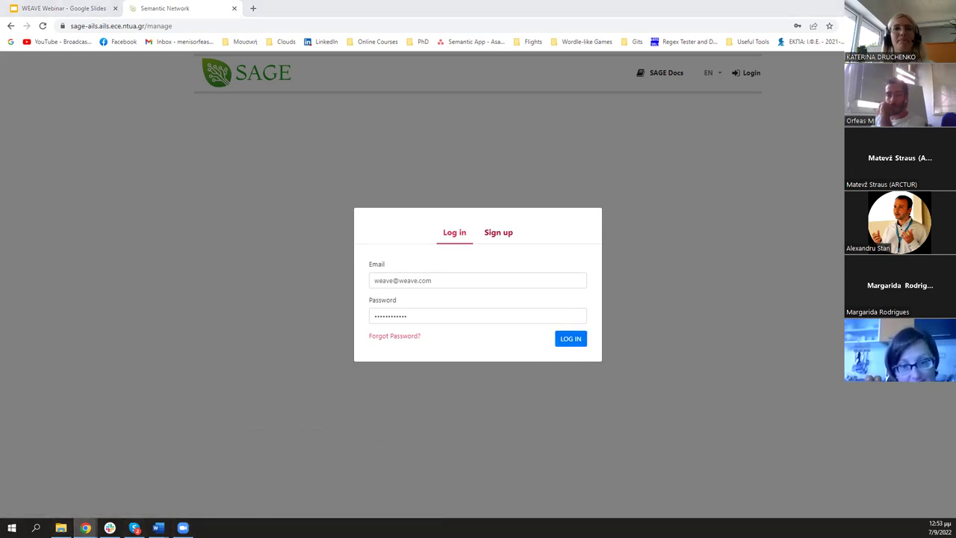
Step: In the validator's window, open photography/7607 under Validation Dashboard › WEAVE › Assigned Datasets
key(alt+Tab)
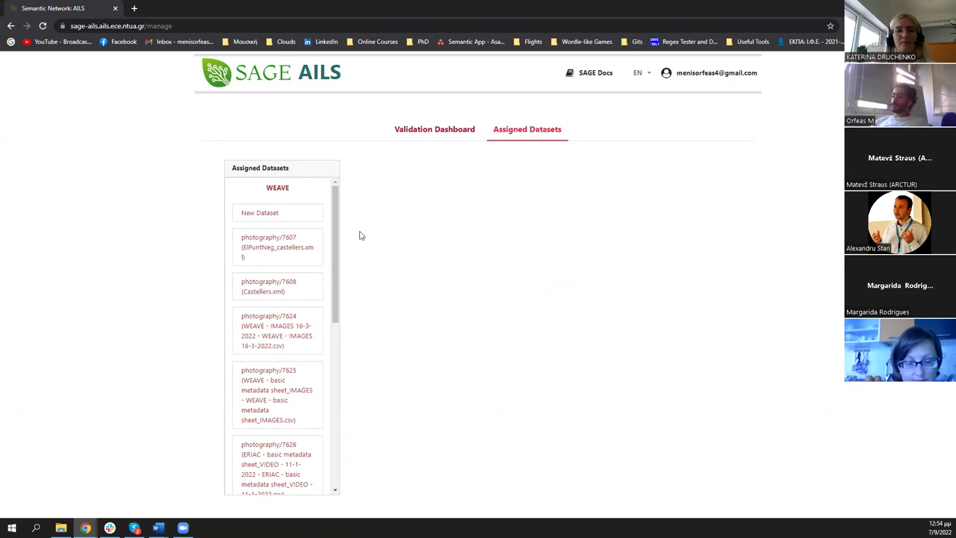
click(460, 128)
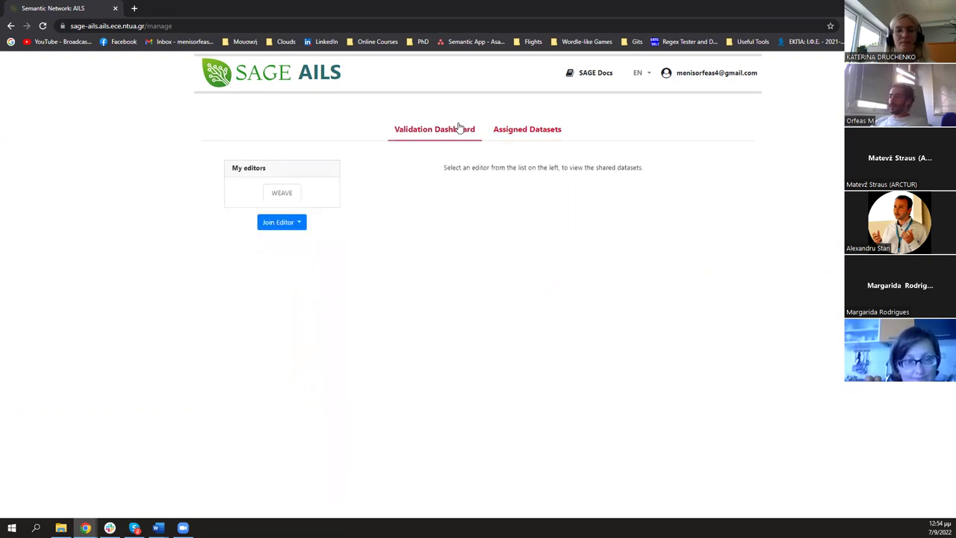
click(287, 195)
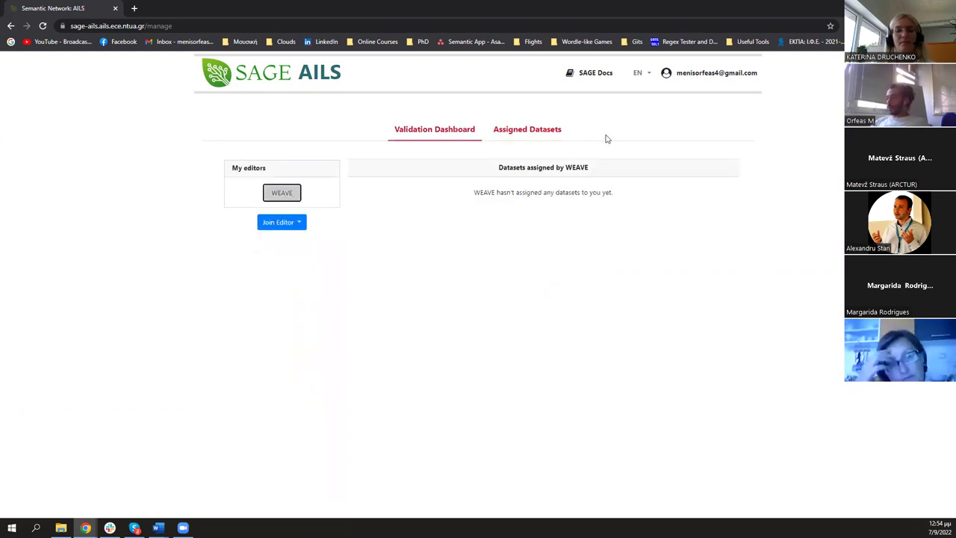
click(527, 129)
click(295, 249)
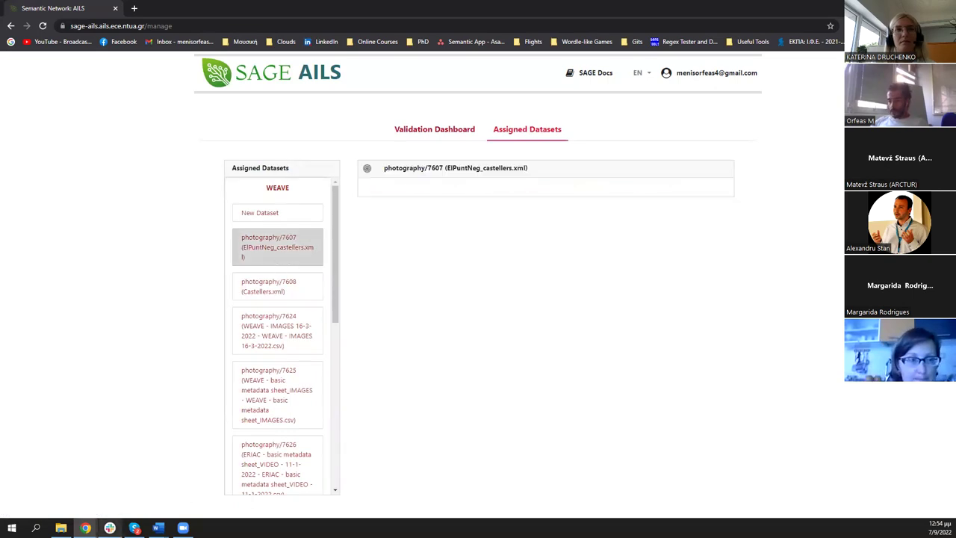
Step: Retry loading the photography/7607 dataset after its load failed
mouse_move(85, 528)
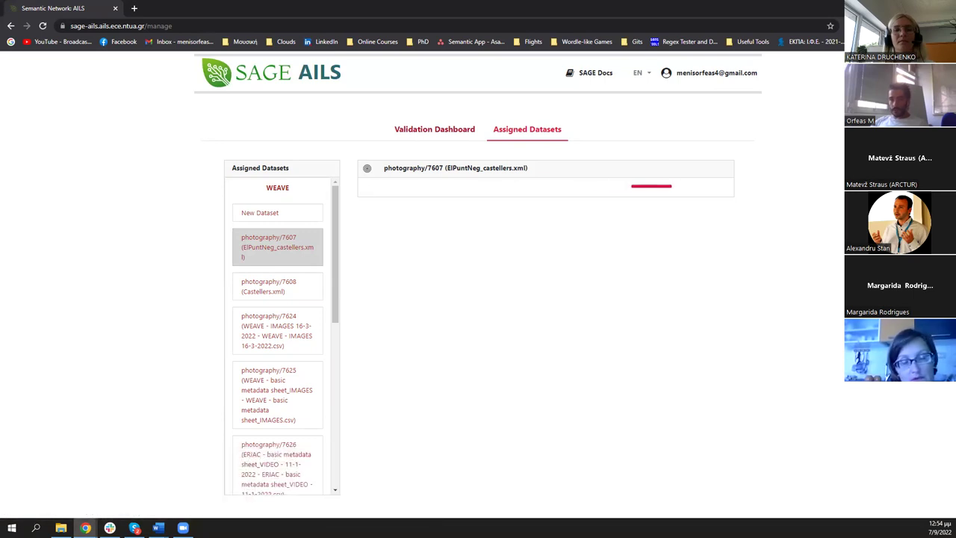
click(149, 25)
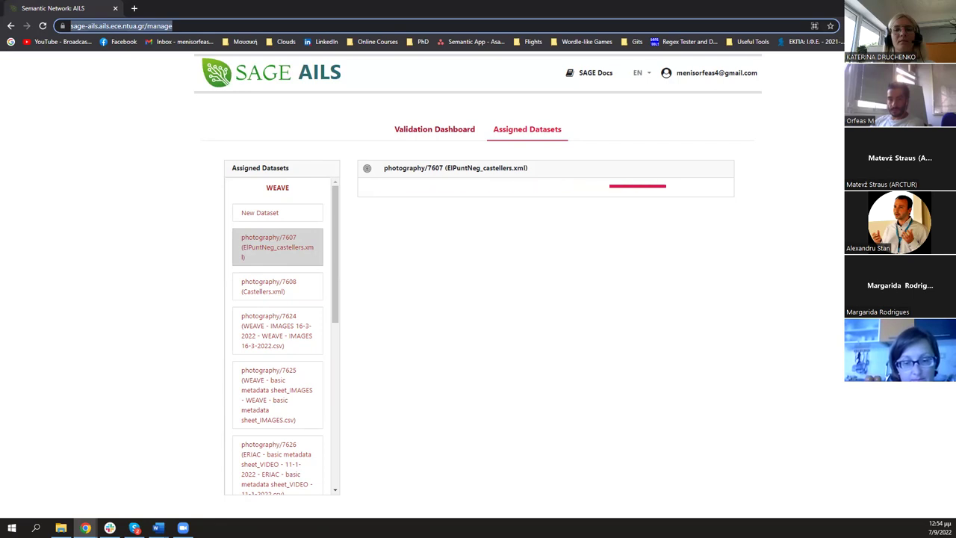
key(Escape)
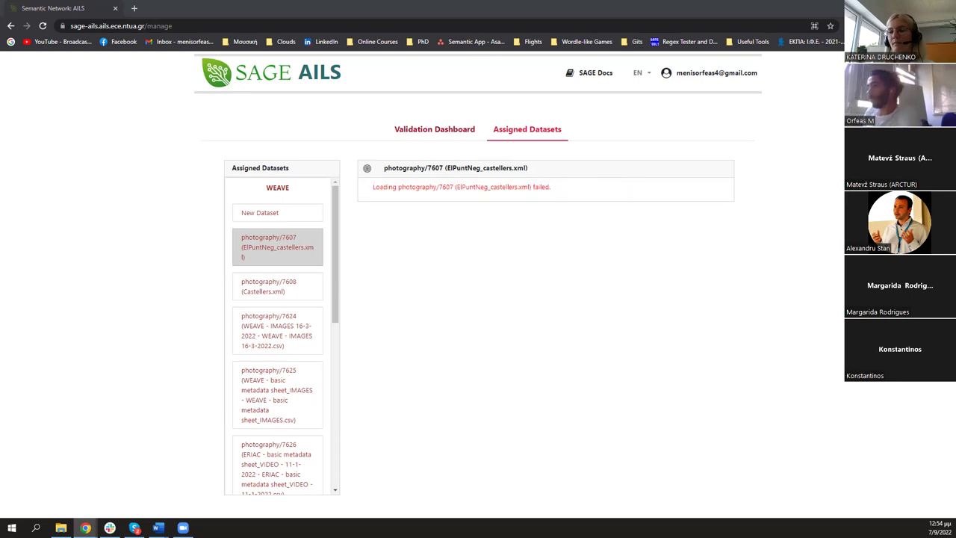
click(263, 242)
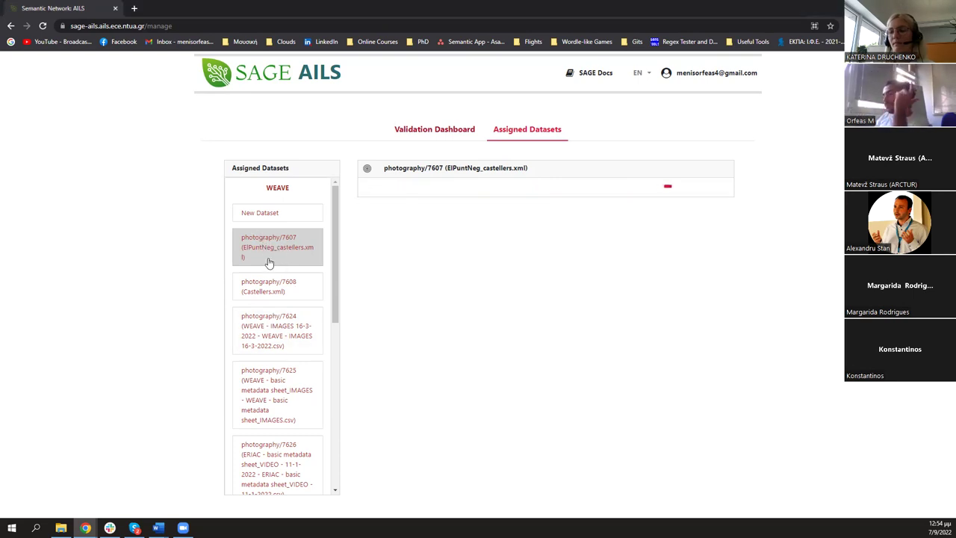